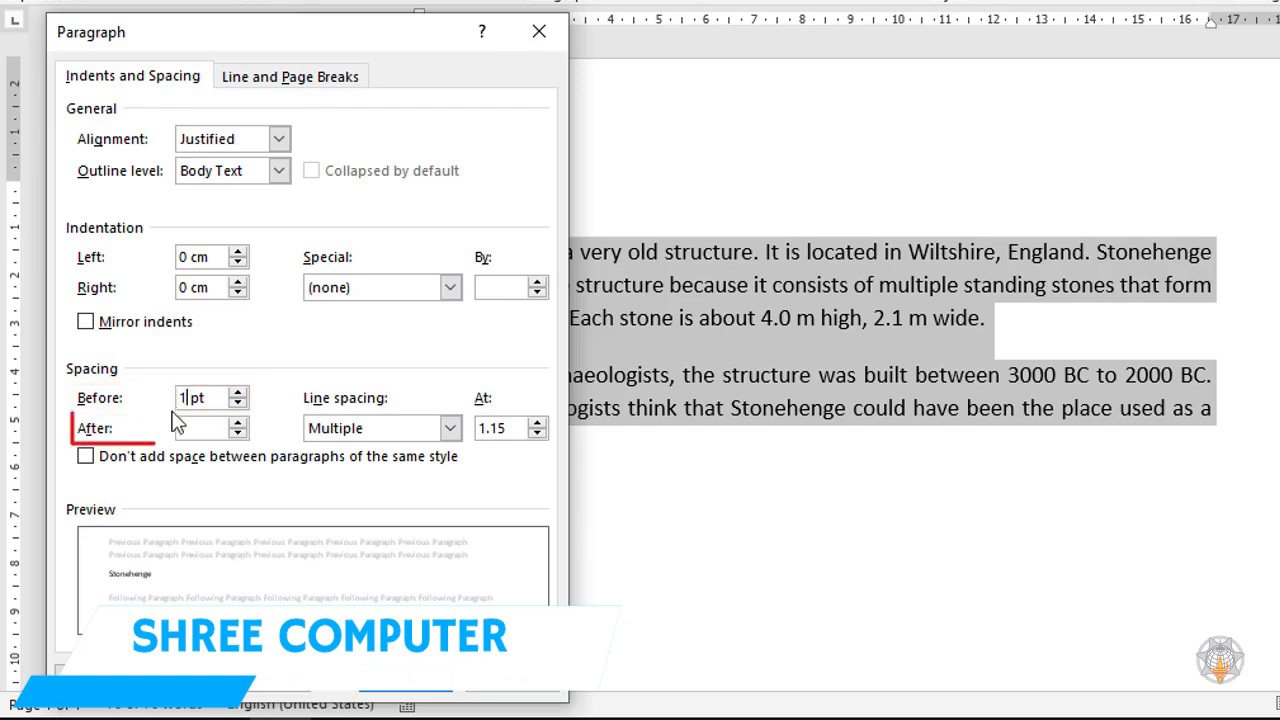
# Set the spacing after the selected Stonehenge paragraphs to 1 pt and apply the paragraph settings
pyautogui.click(192, 428)
pyautogui.write('1')
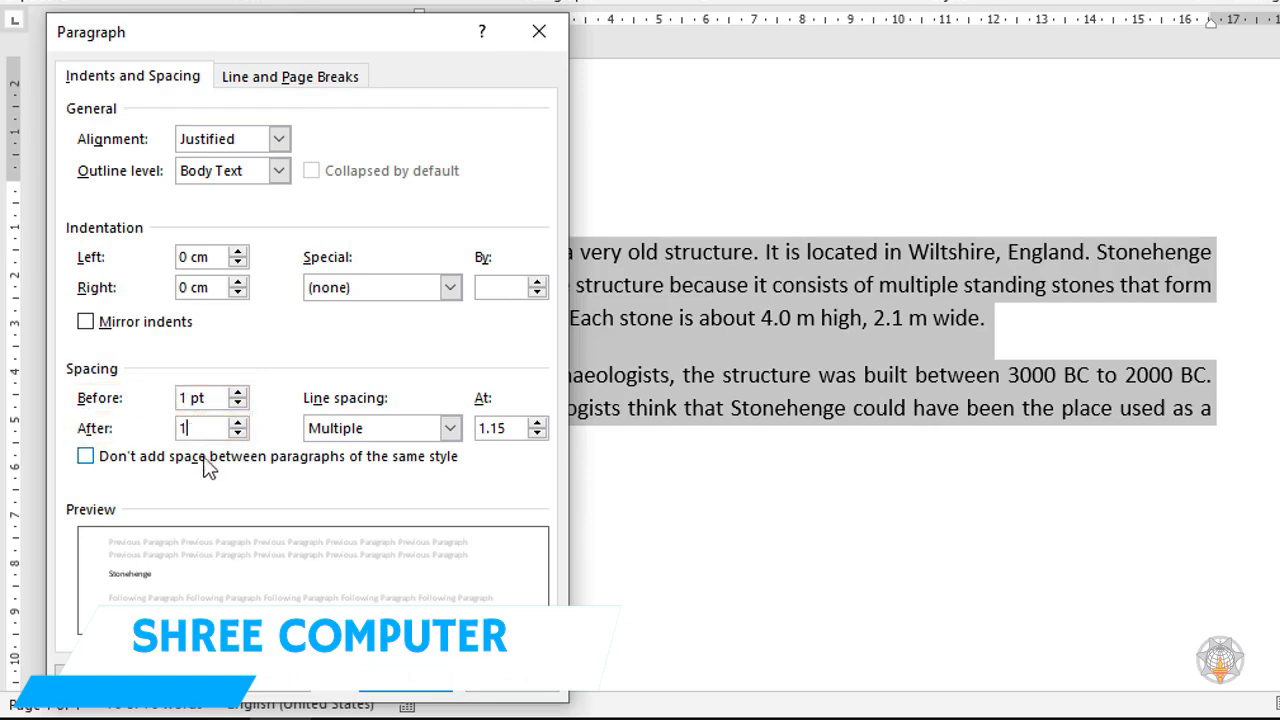
pyautogui.click(405, 680)
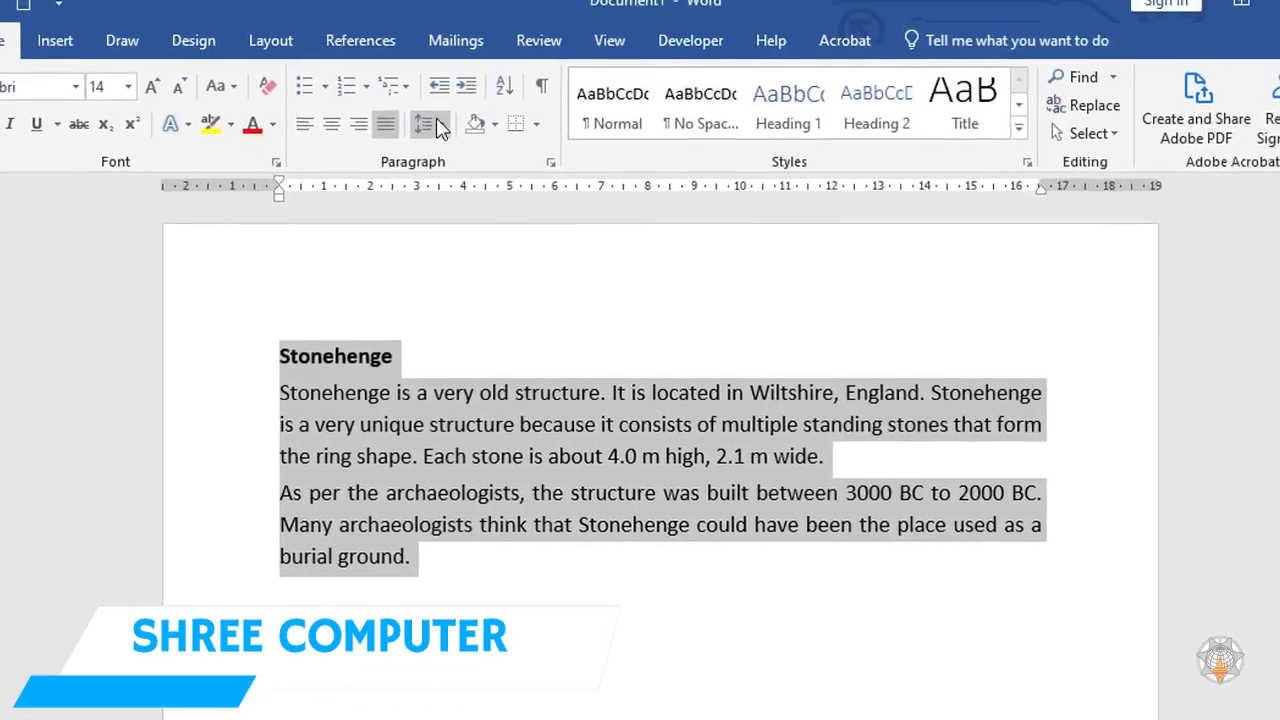
# Remove the space before and the space after the selected Stonehenge paragraphs
pyautogui.click(545, 6)
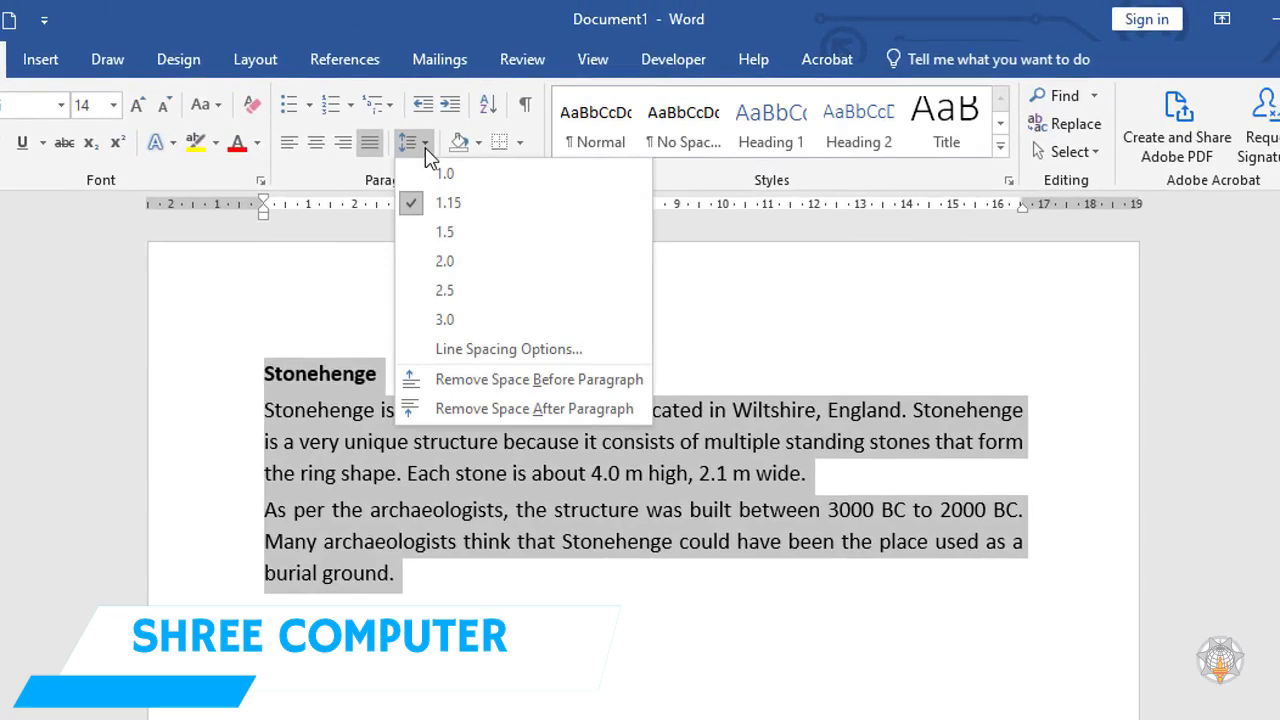
pyautogui.click(472, 385)
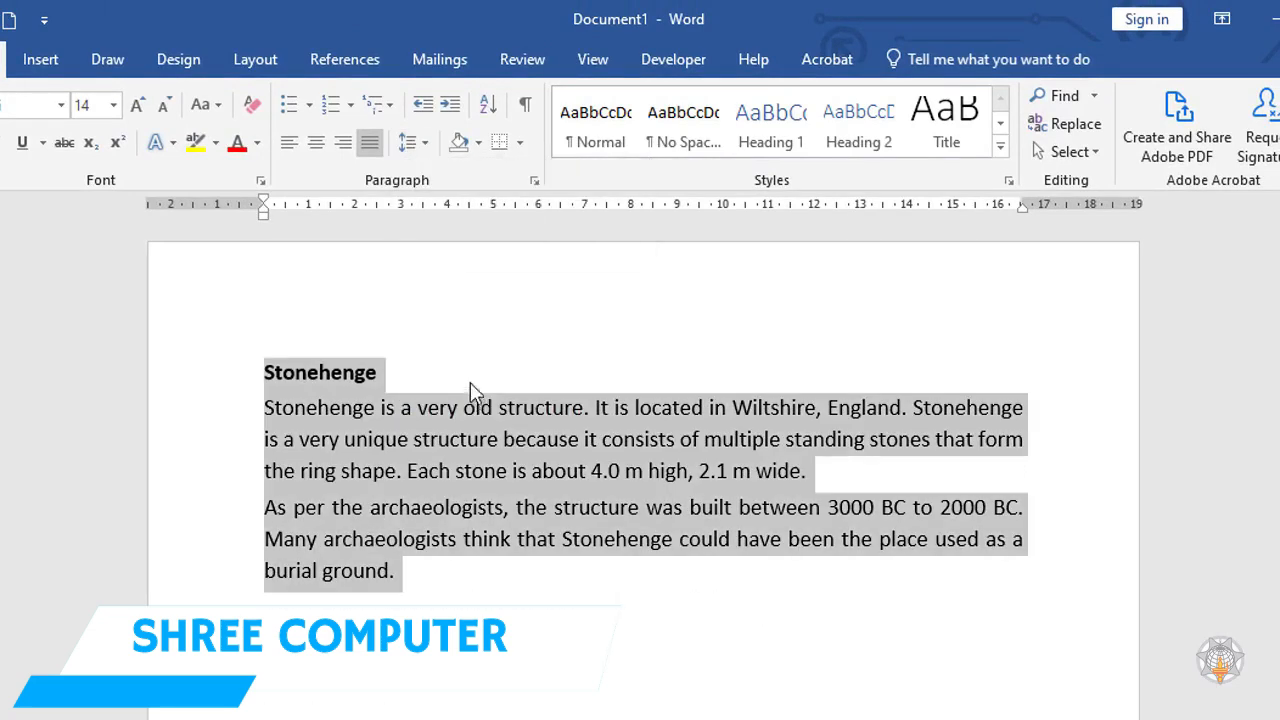
pyautogui.click(426, 144)
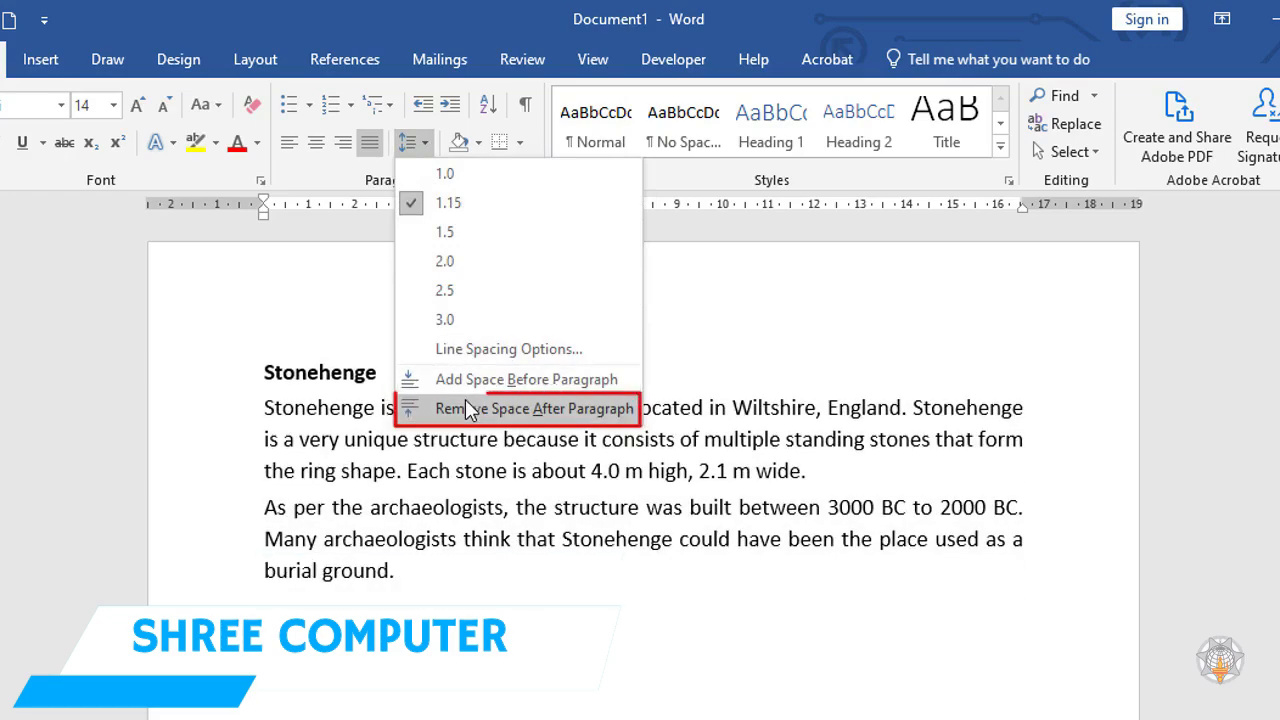
pyautogui.click(466, 402)
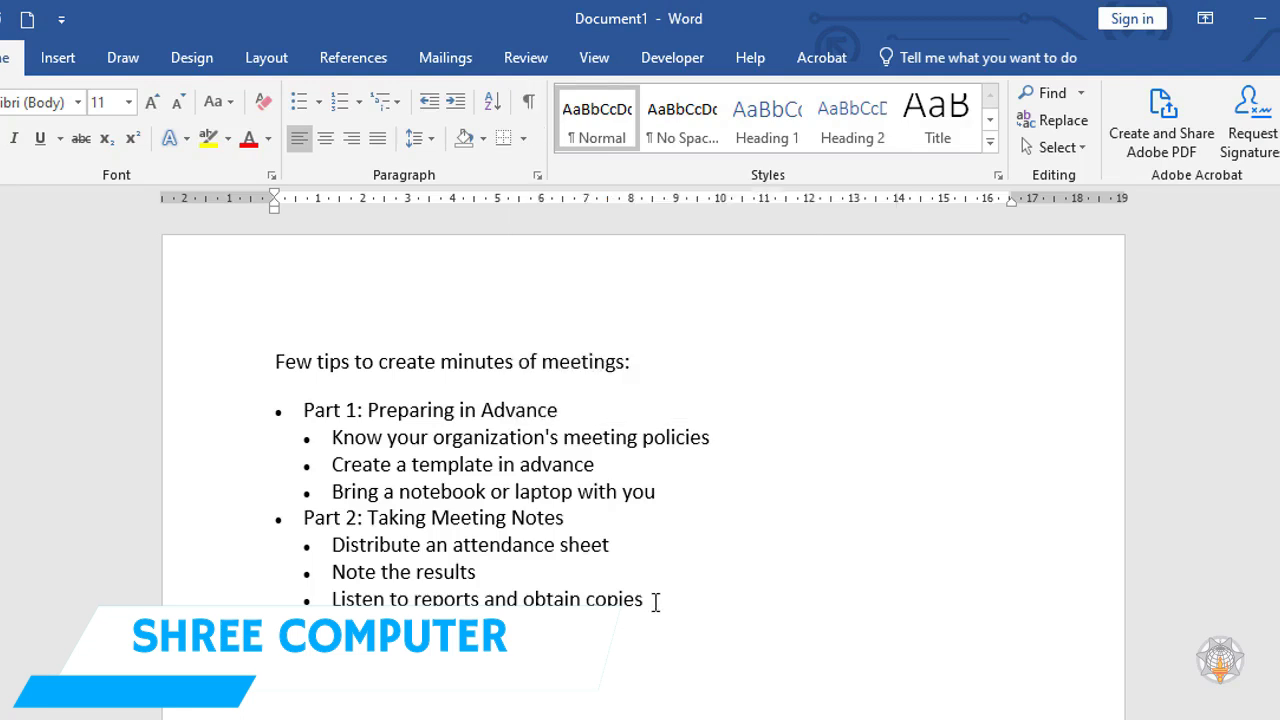
# Select all the meeting minutes tips, show the paragraph marks and hidden formatting symbols, and hide them again
pyautogui.moveTo(655, 601); pyautogui.dragTo(251, 360)
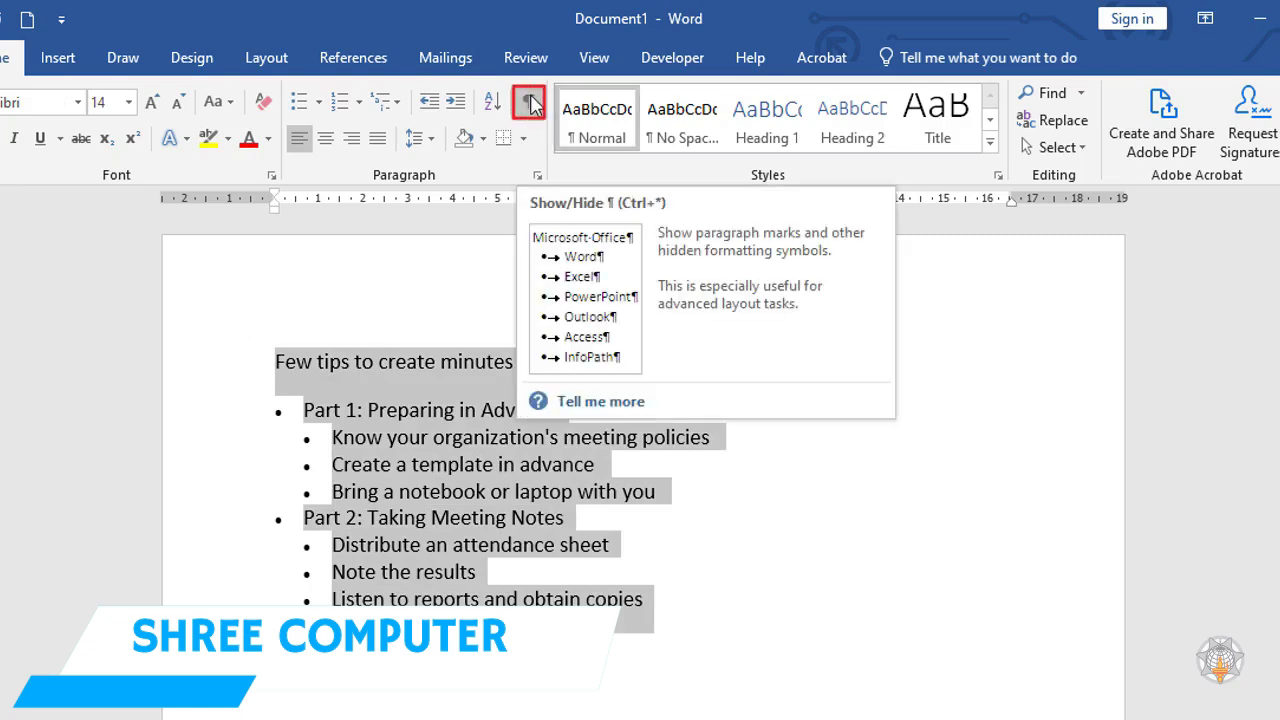
pyautogui.click(532, 104)
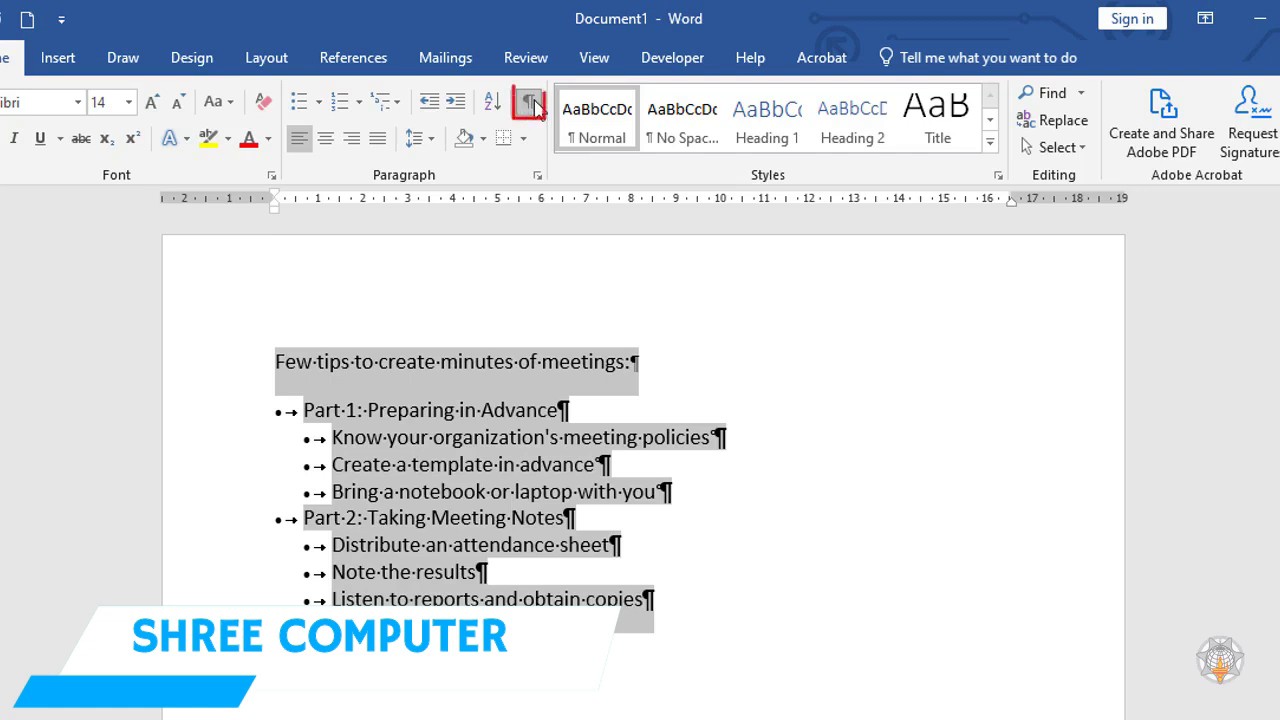
pyautogui.click(532, 104)
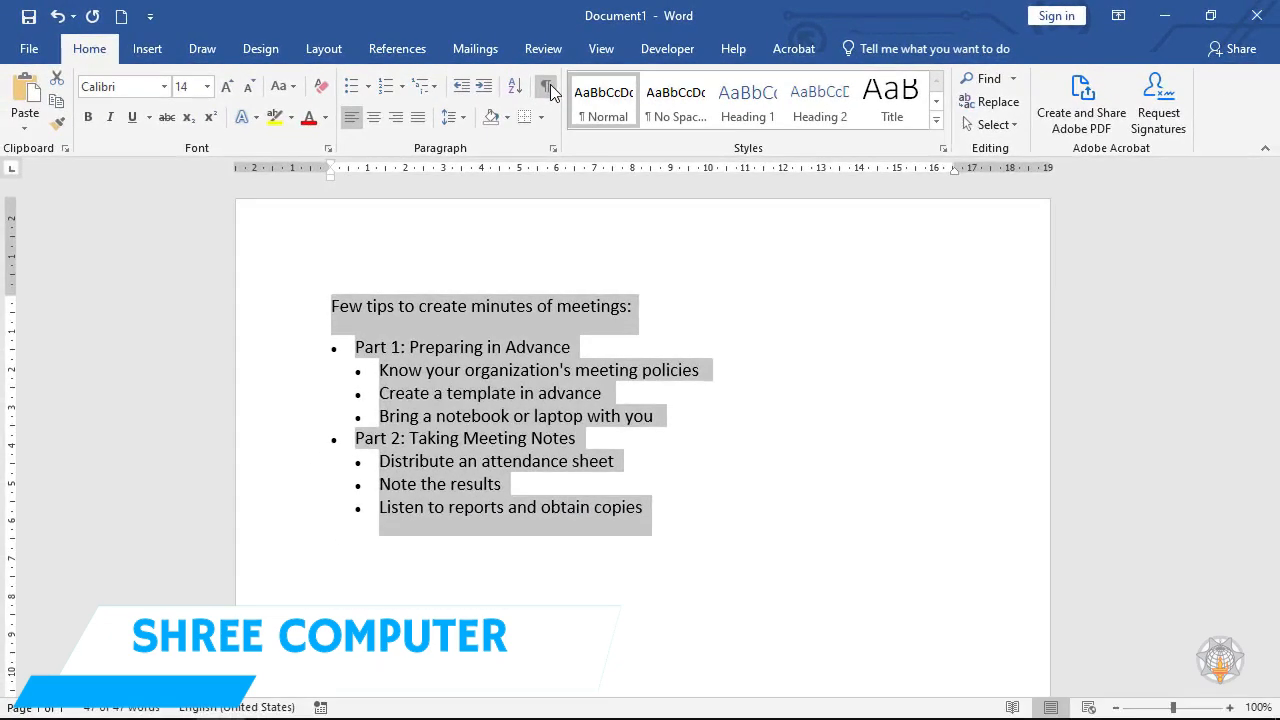
pyautogui.click(683, 538)
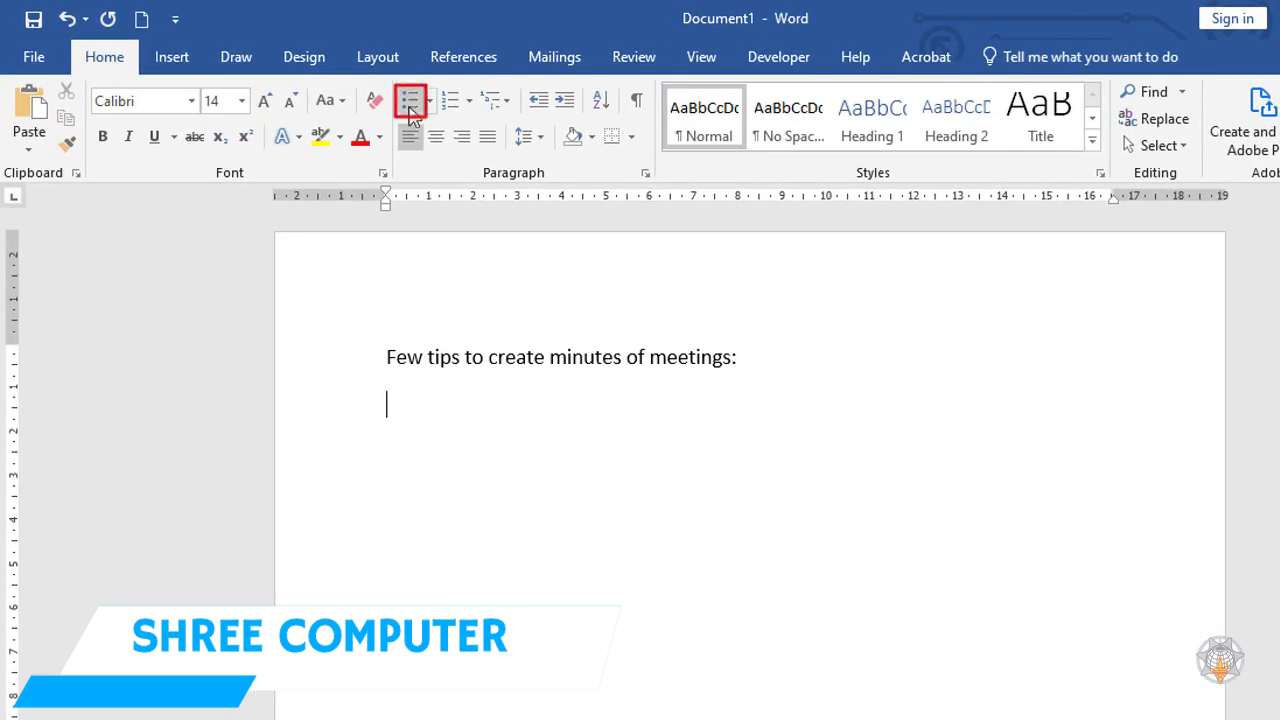
# Add a bulleted item reading "Know your organization's meeting policies:- you should need down the points related to the points related to the subject discussed"
pyautogui.click(411, 104)
pyautogui.write('Know your org')
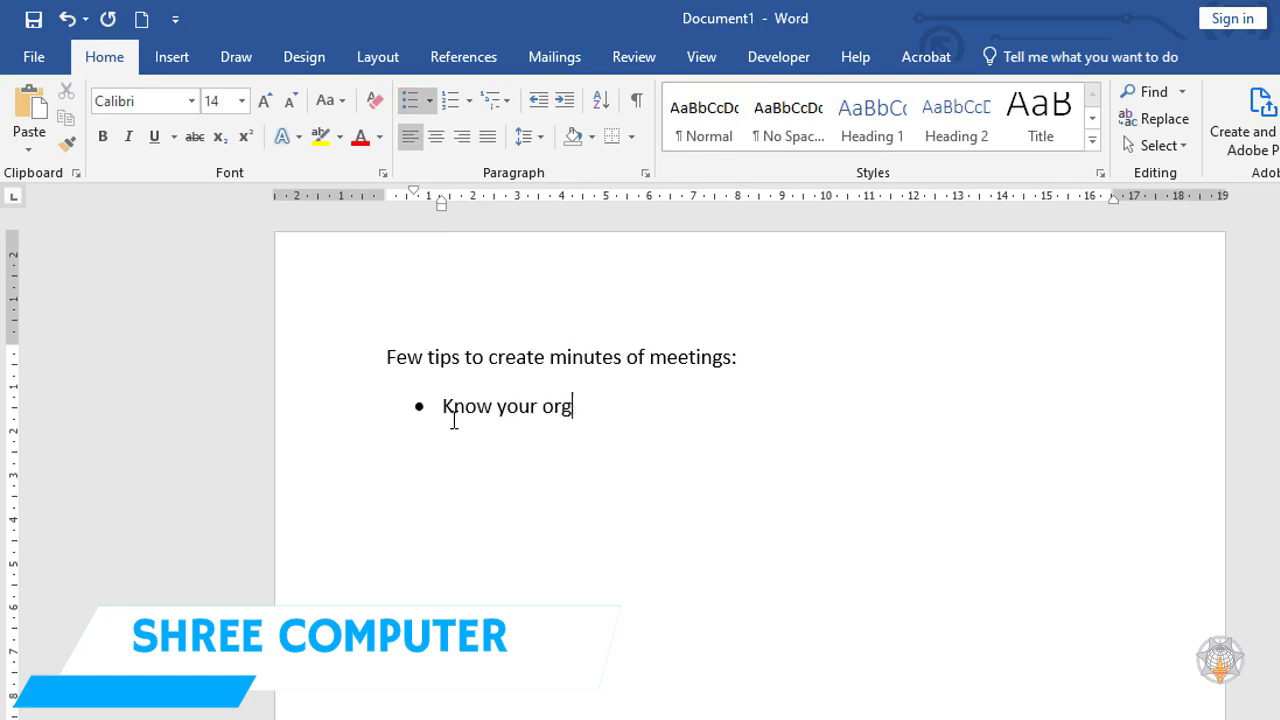
pyautogui.write("anization's meeting policies:- you should need d")
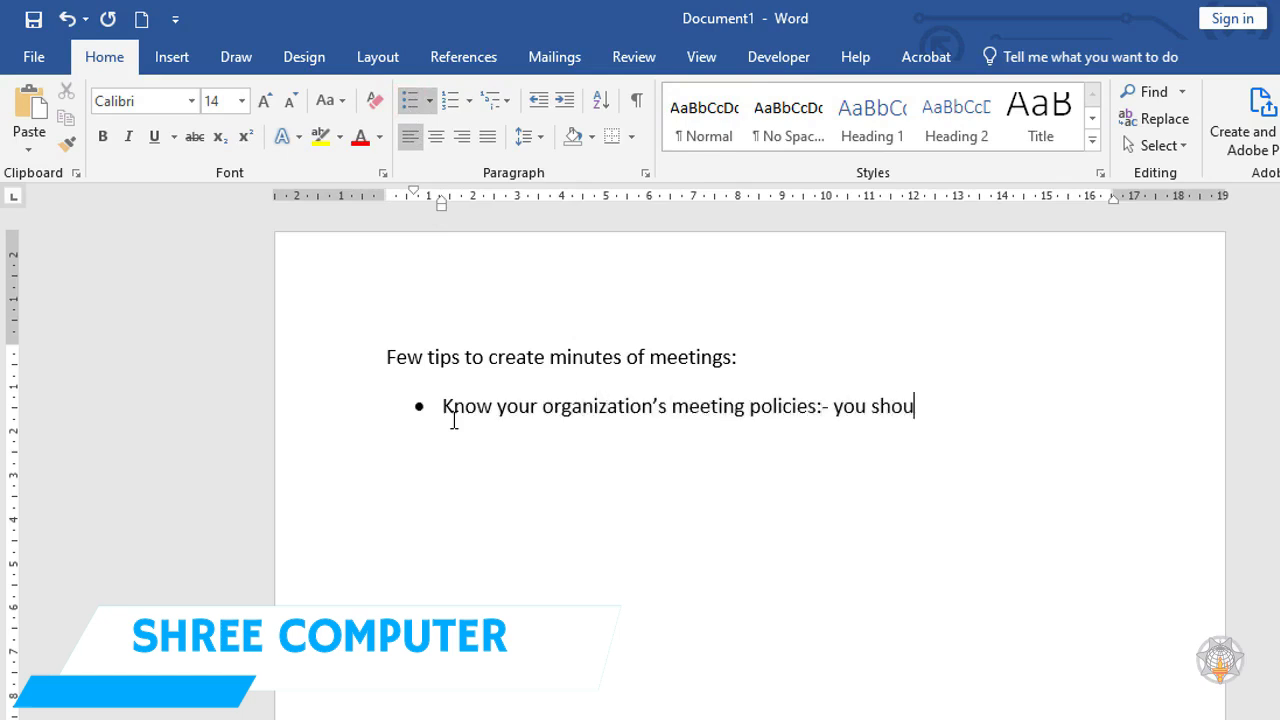
pyautogui.write('own the points related to t')
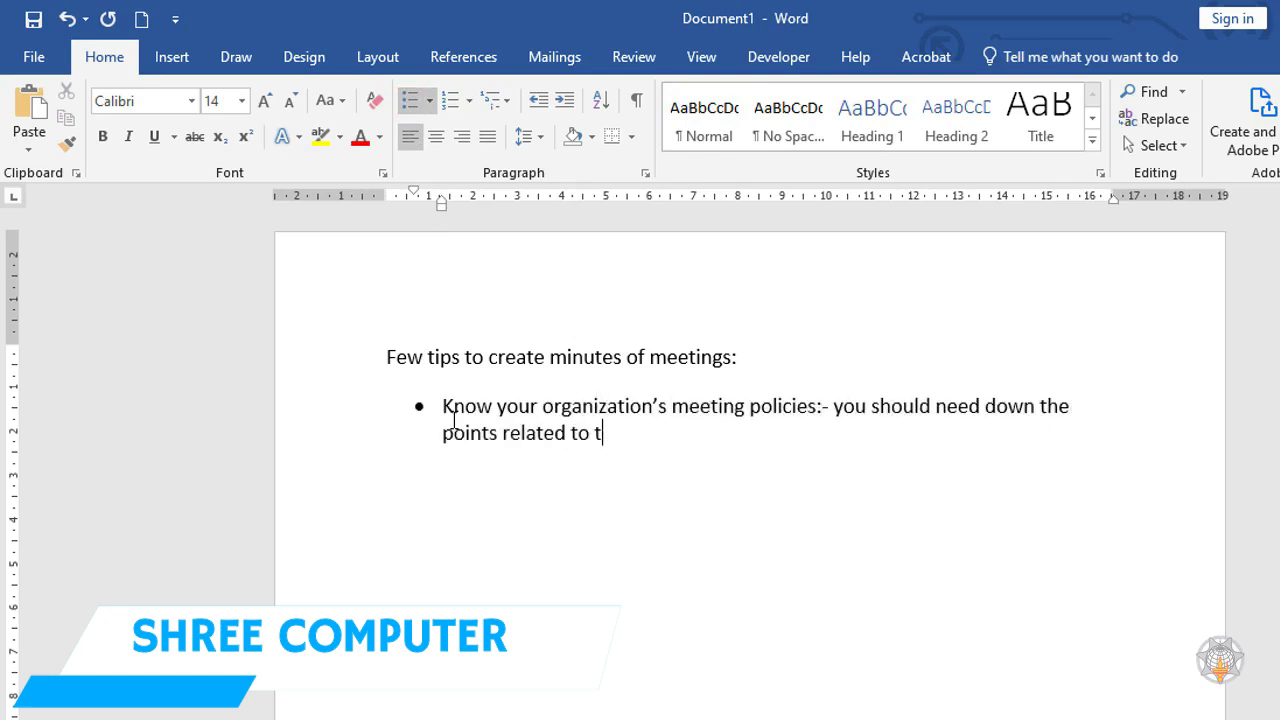
pyautogui.write('he points related to the subject discusse')
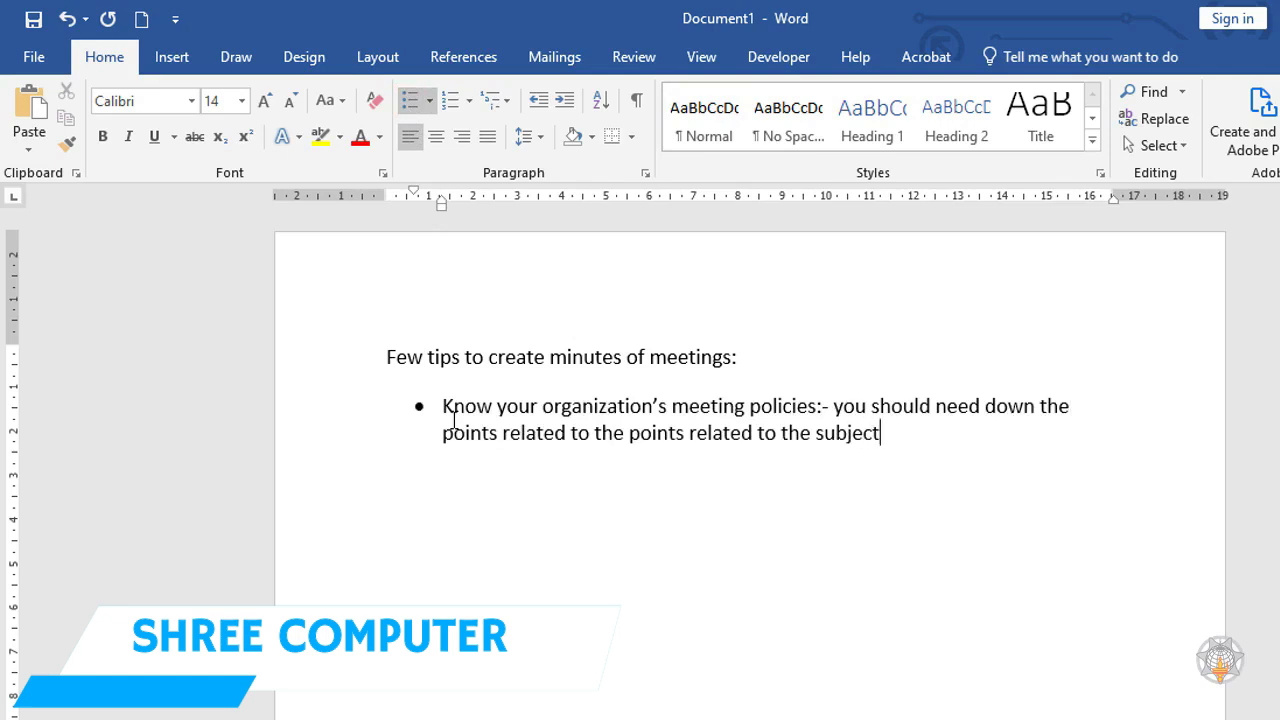
pyautogui.write('d')
pyautogui.press('Return')
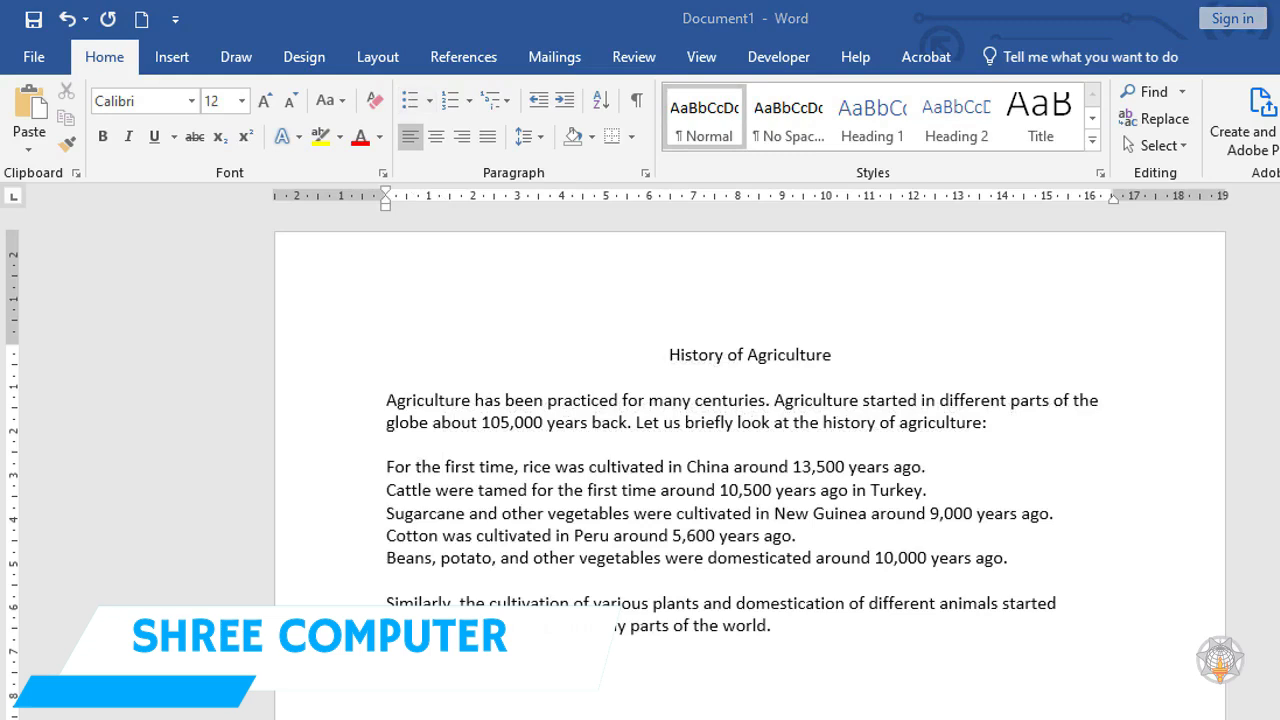
# Format the five agriculture history lines, from rice to beans, as a bulleted list and remove the bullets again with the None style
pyautogui.moveTo(1012, 565); pyautogui.dragTo(370, 469)
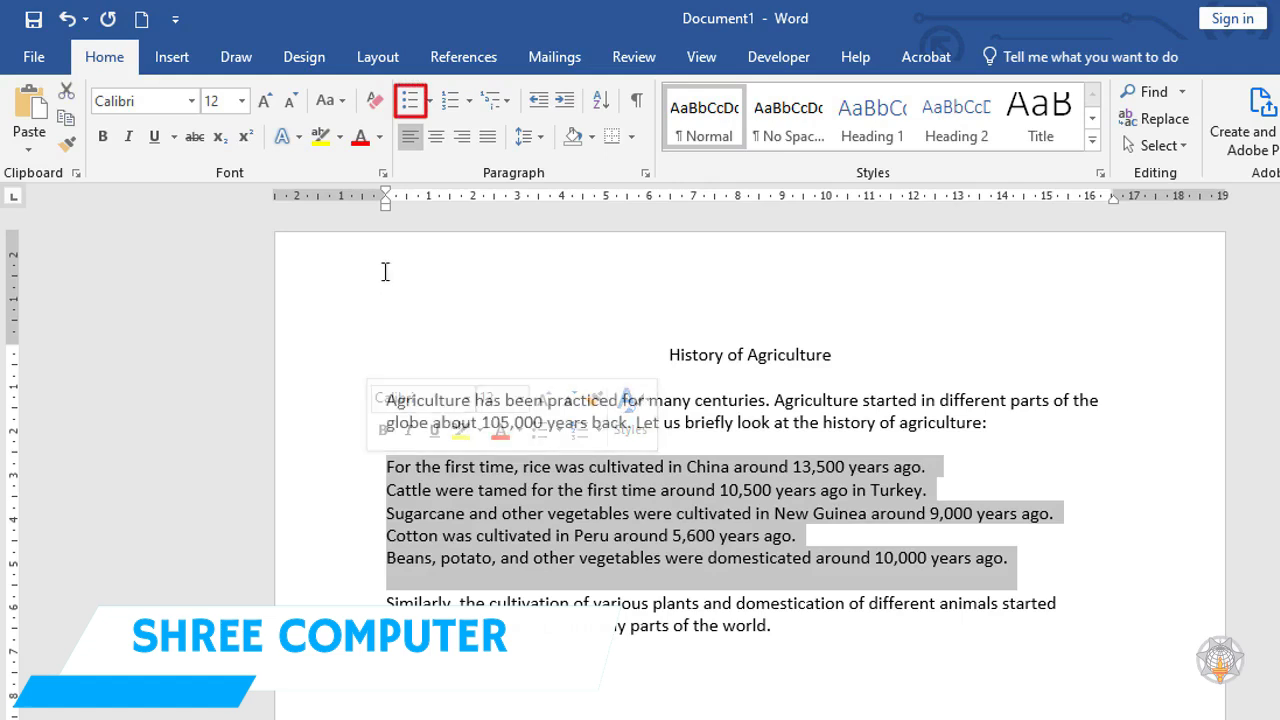
pyautogui.click(410, 100)
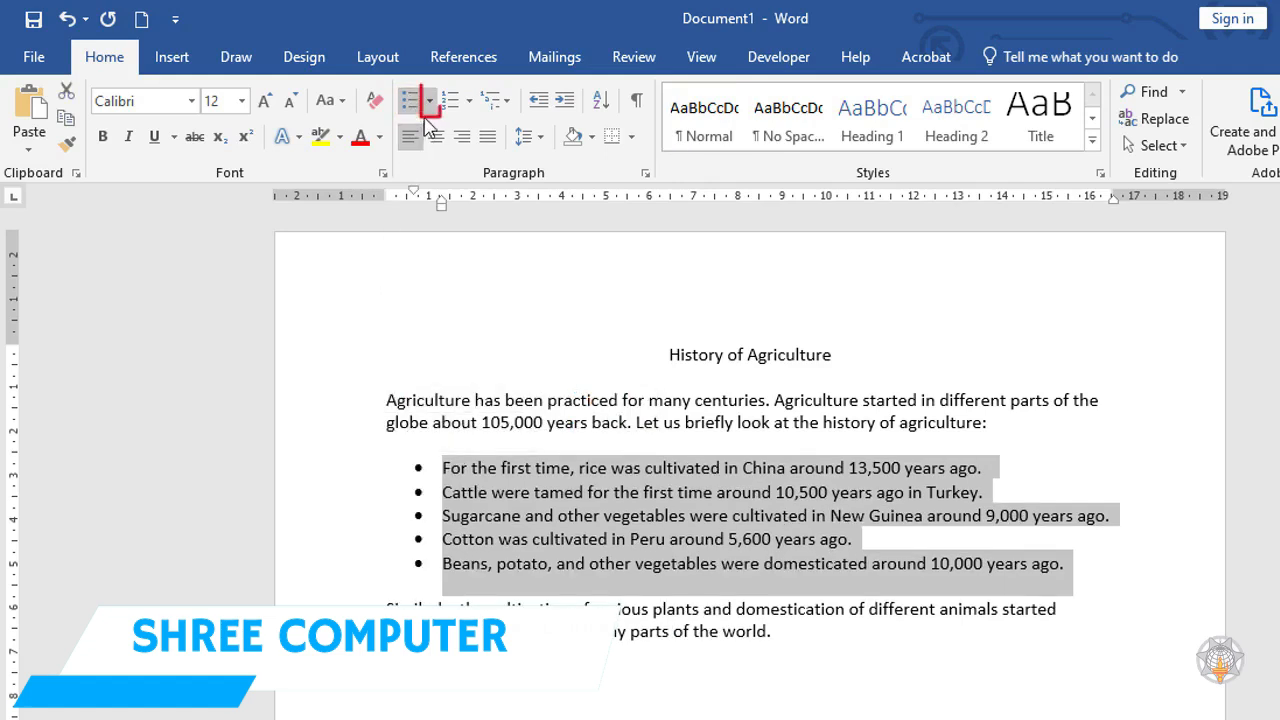
pyautogui.click(430, 102)
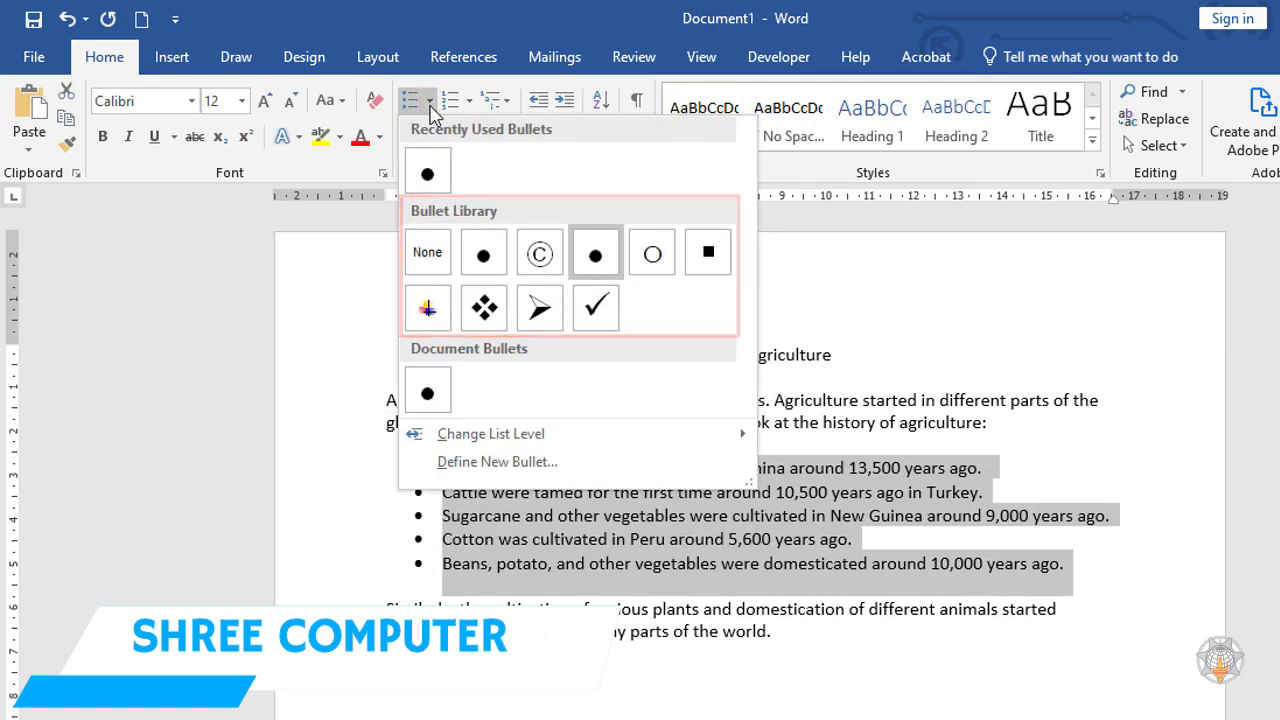
pyautogui.click(430, 255)
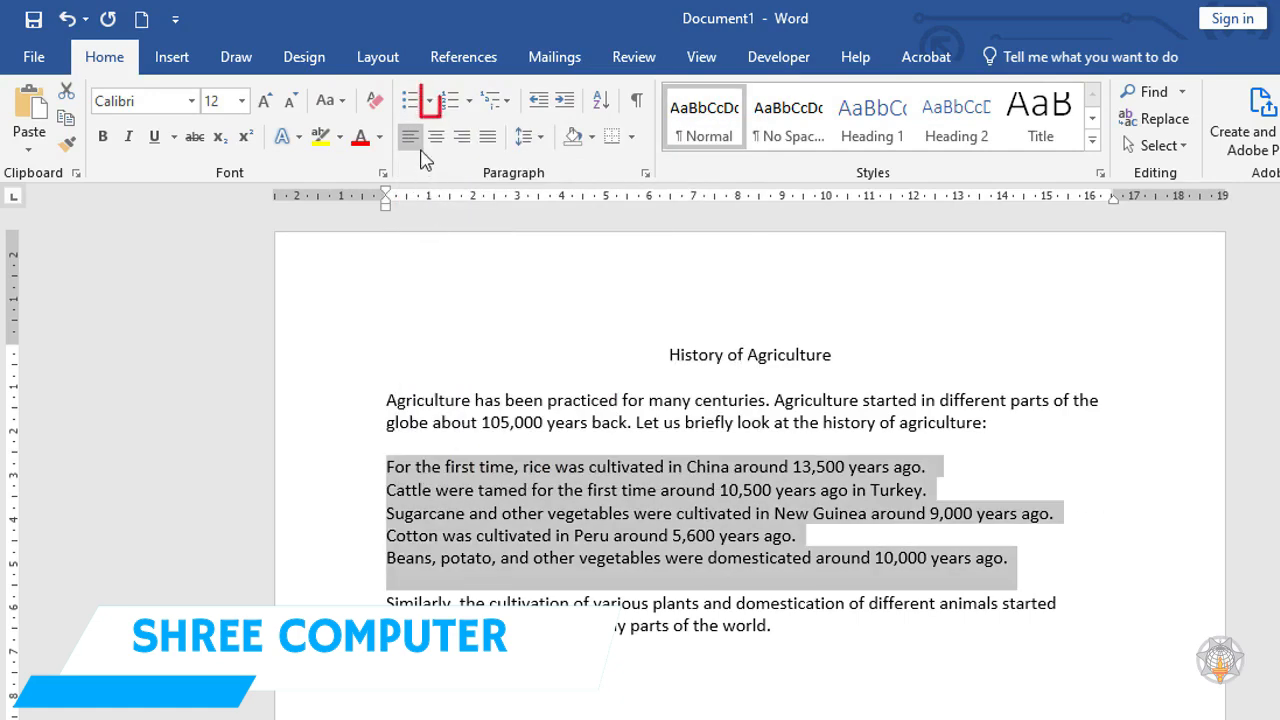
# Define a new bullet from the hollow diamond of the Symbol font, code 224, and apply it to the five selected history lines
pyautogui.click(426, 104)
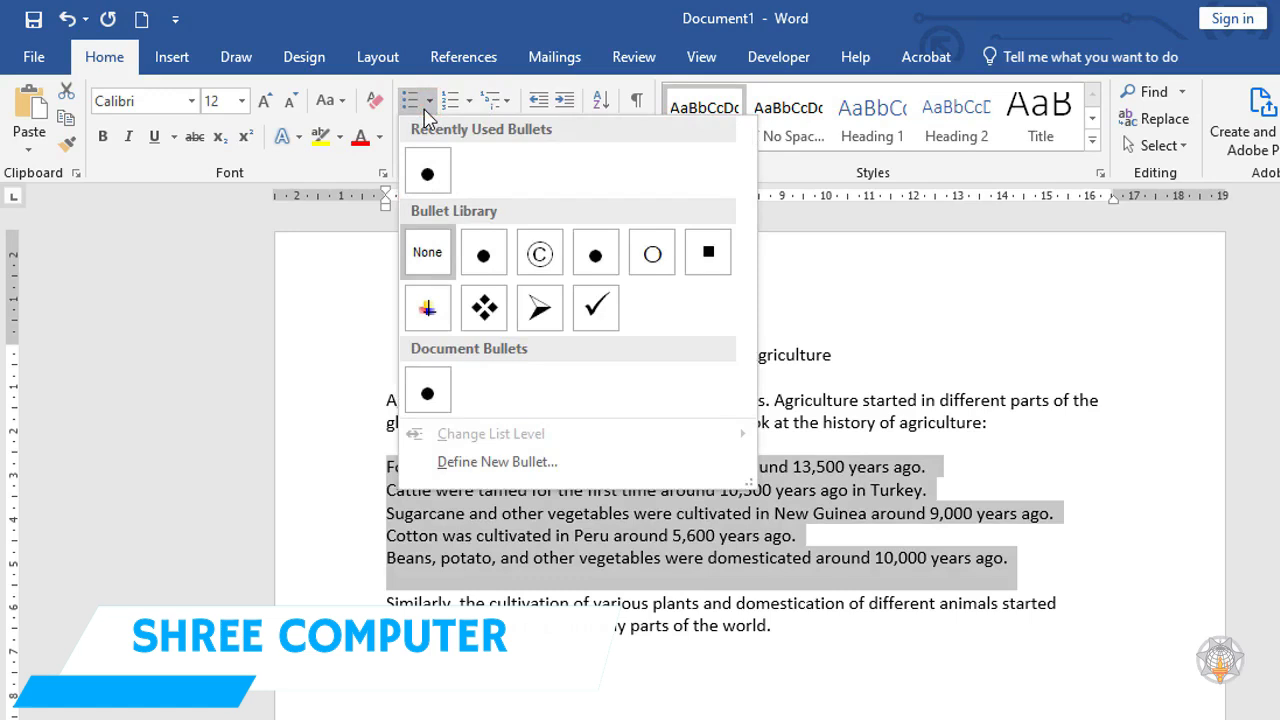
pyautogui.click(566, 470)
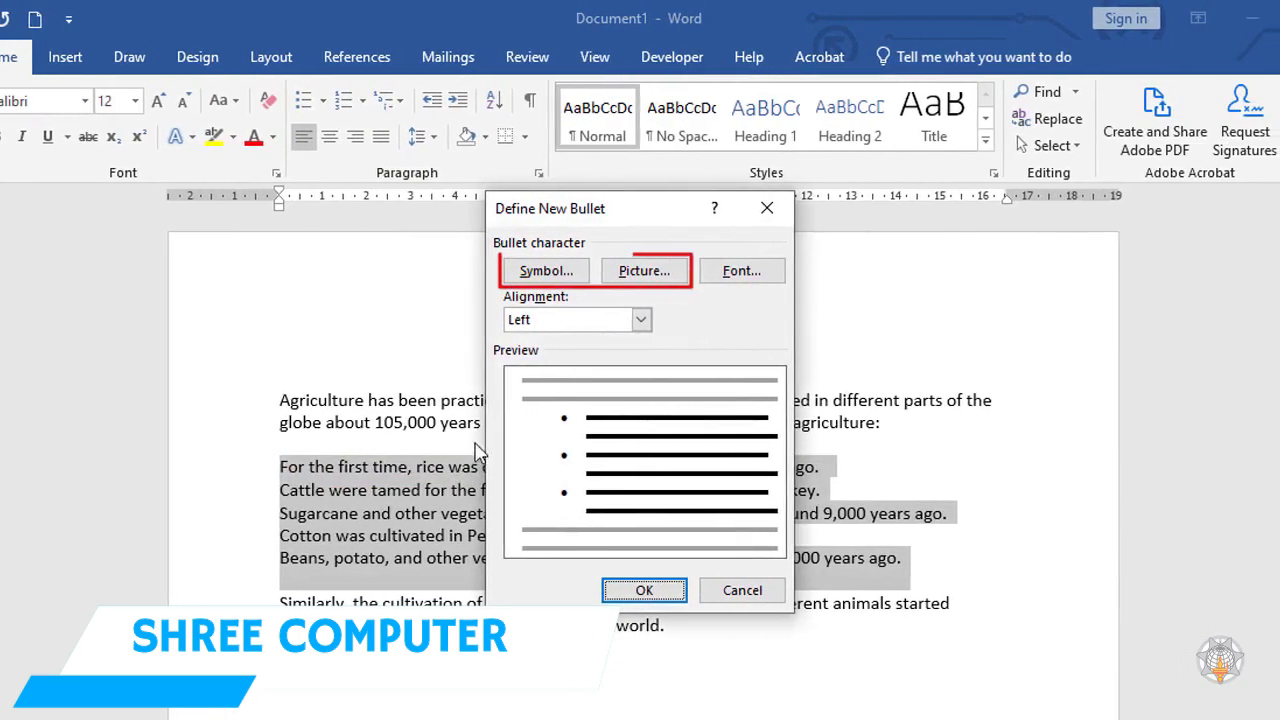
pyautogui.click(546, 271)
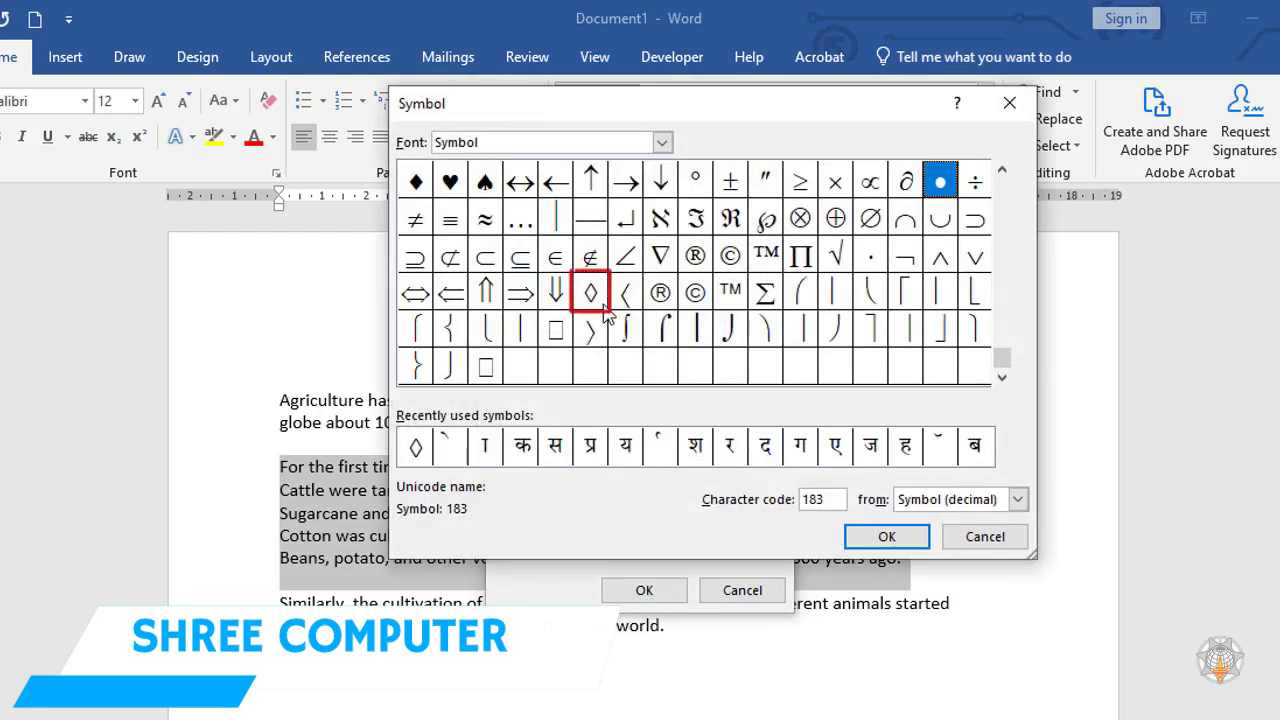
pyautogui.click(600, 298)
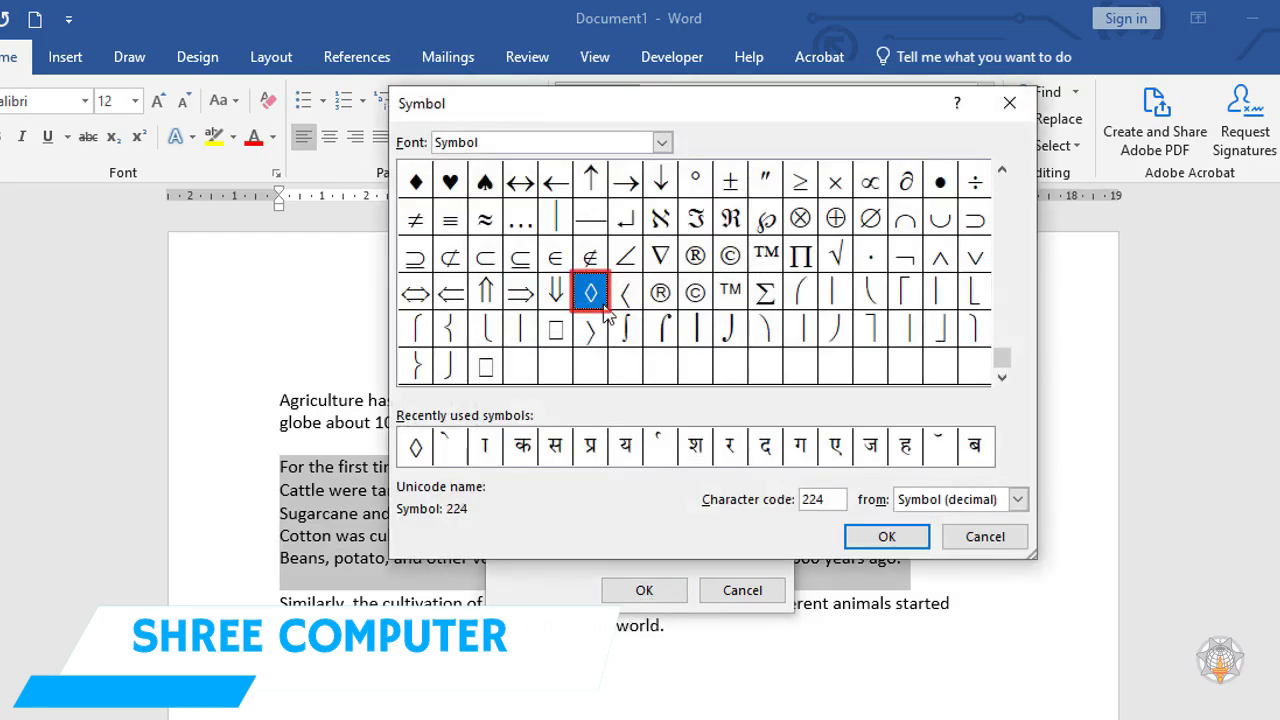
pyautogui.click(878, 540)
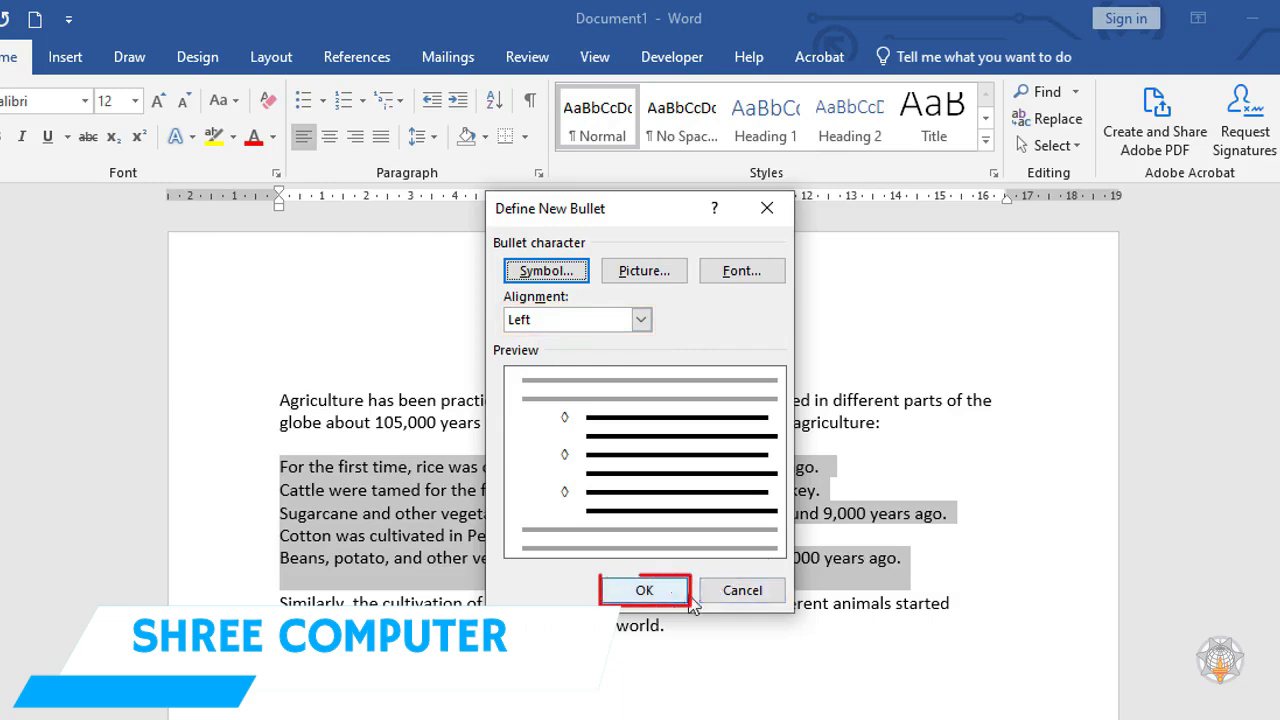
pyautogui.click(645, 591)
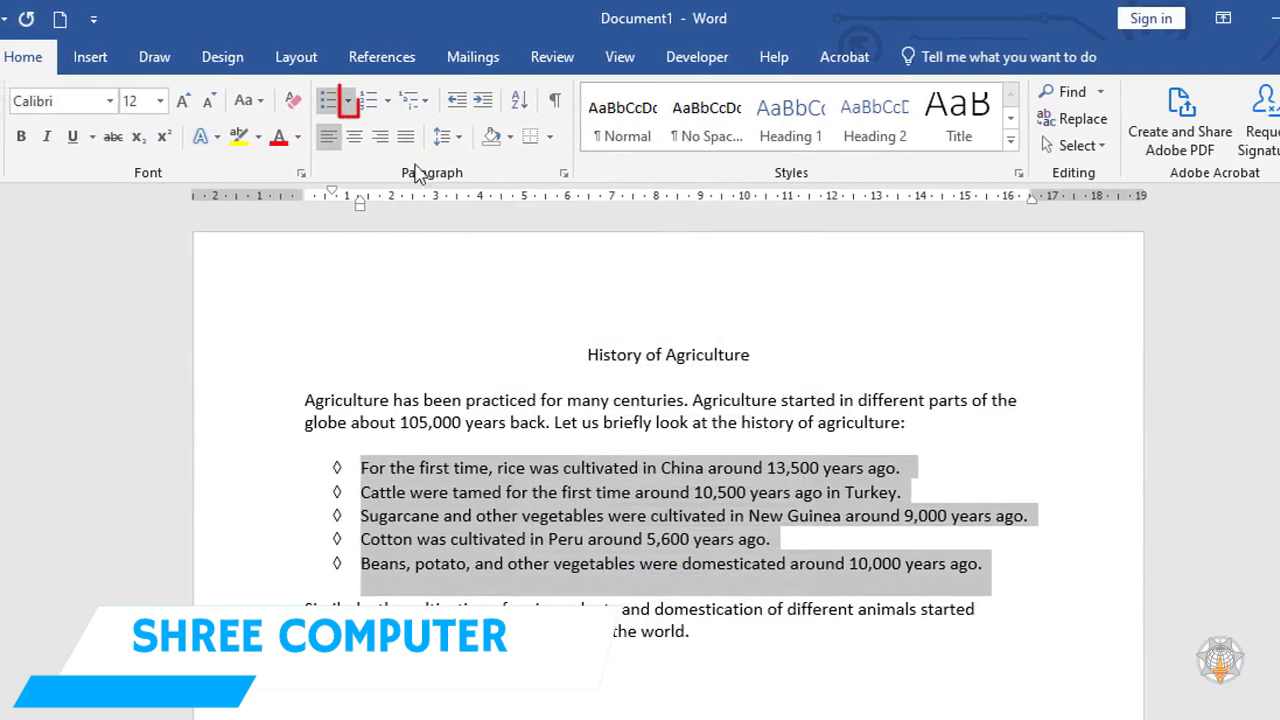
# Add the hollow diamond from the document bullets to the bullet library
pyautogui.click(358, 104)
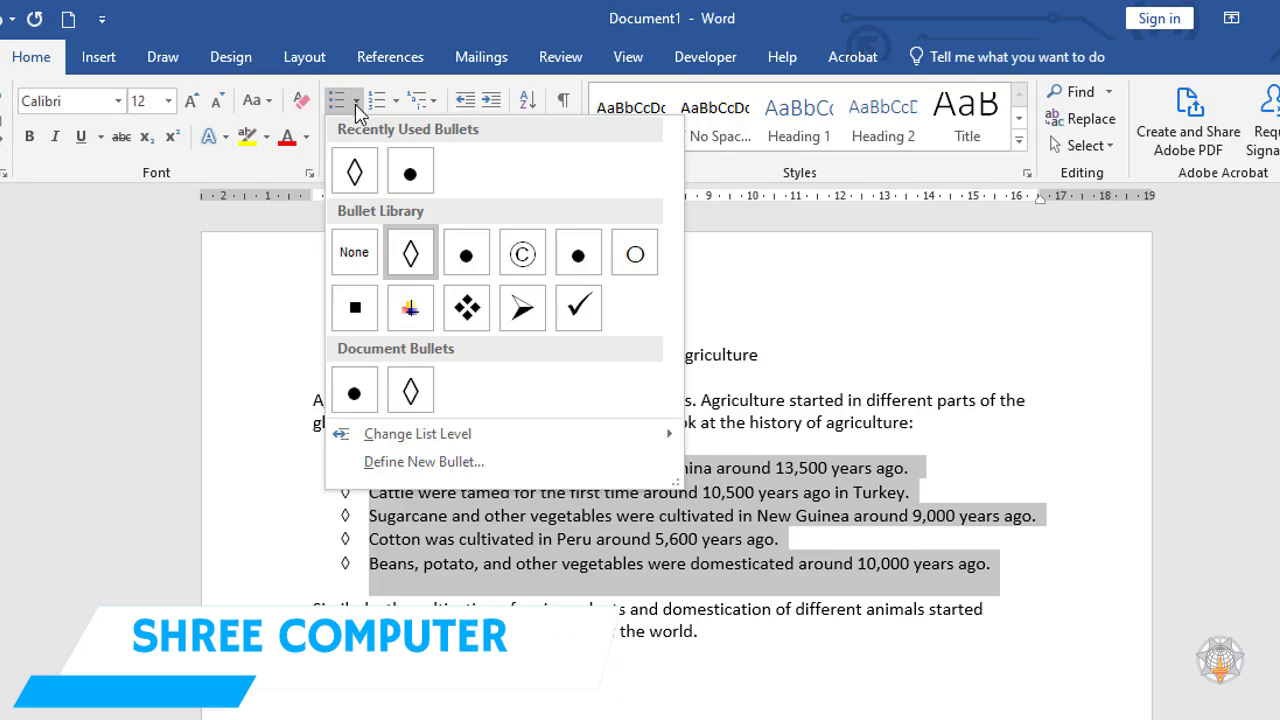
pyautogui.rightClick(401, 398)
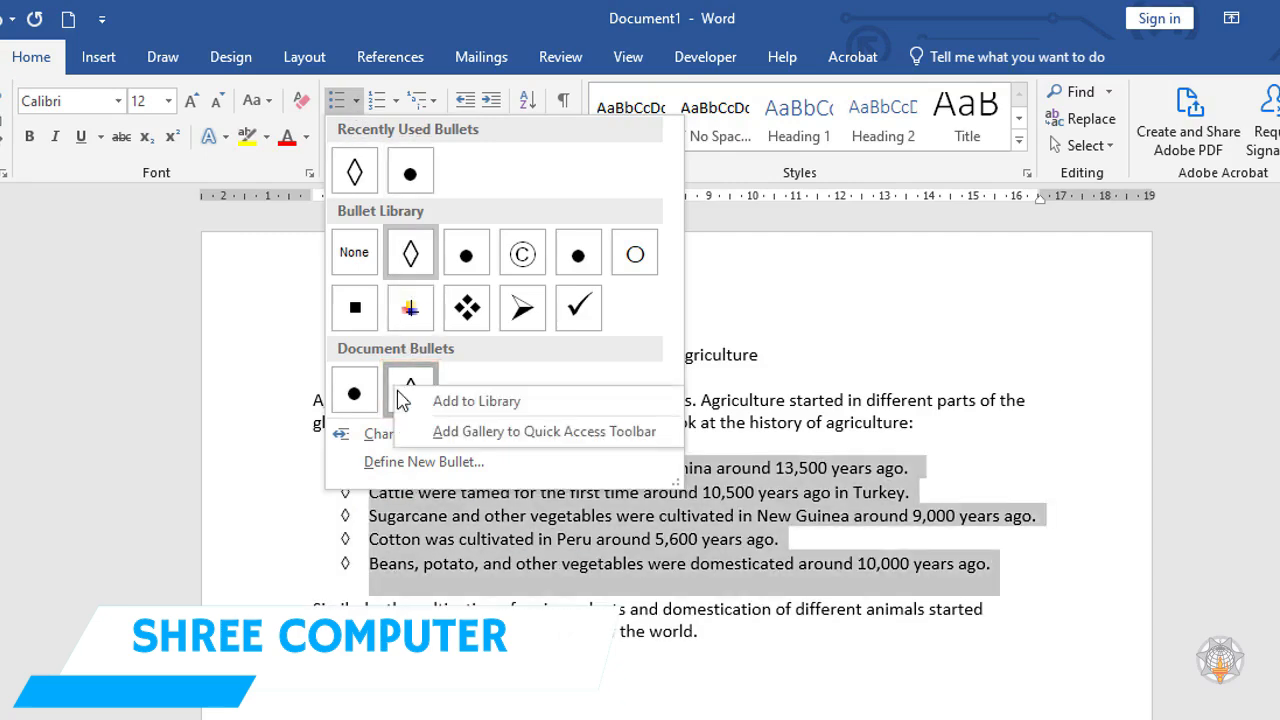
pyautogui.click(455, 405)
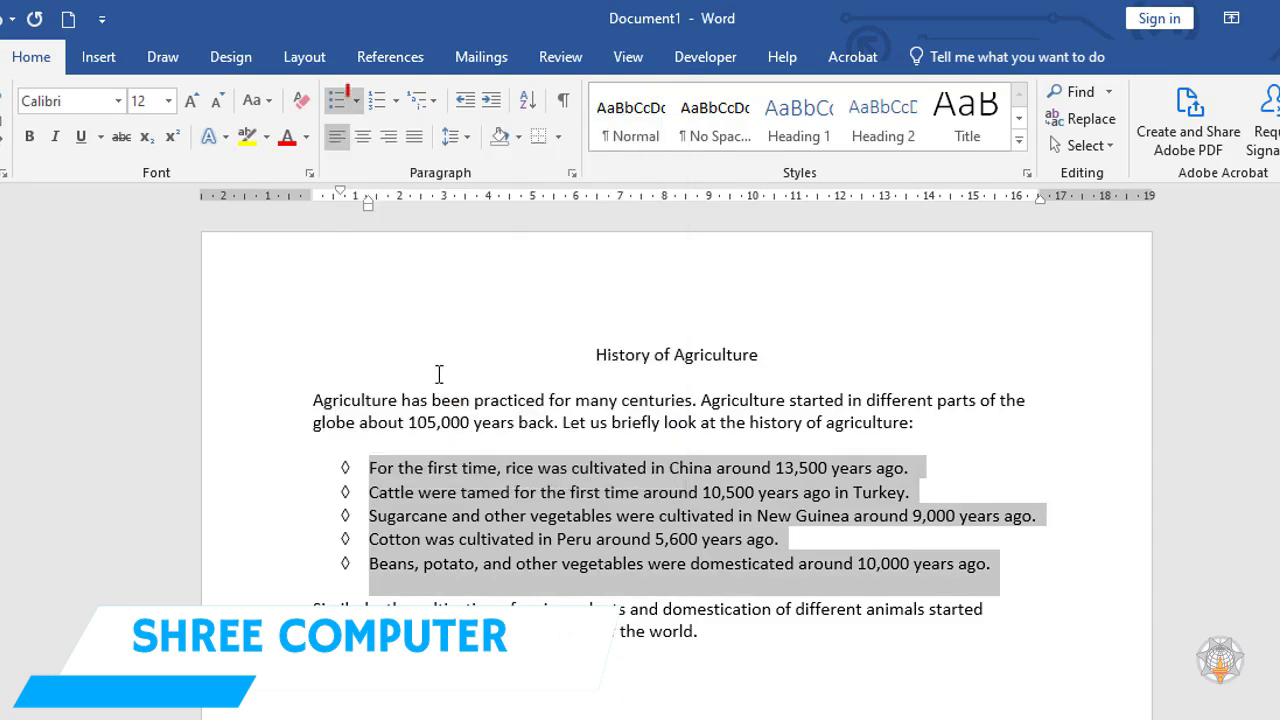
# Remove the hollow diamond from the bullet library and check the library's remaining bullets
pyautogui.click(359, 102)
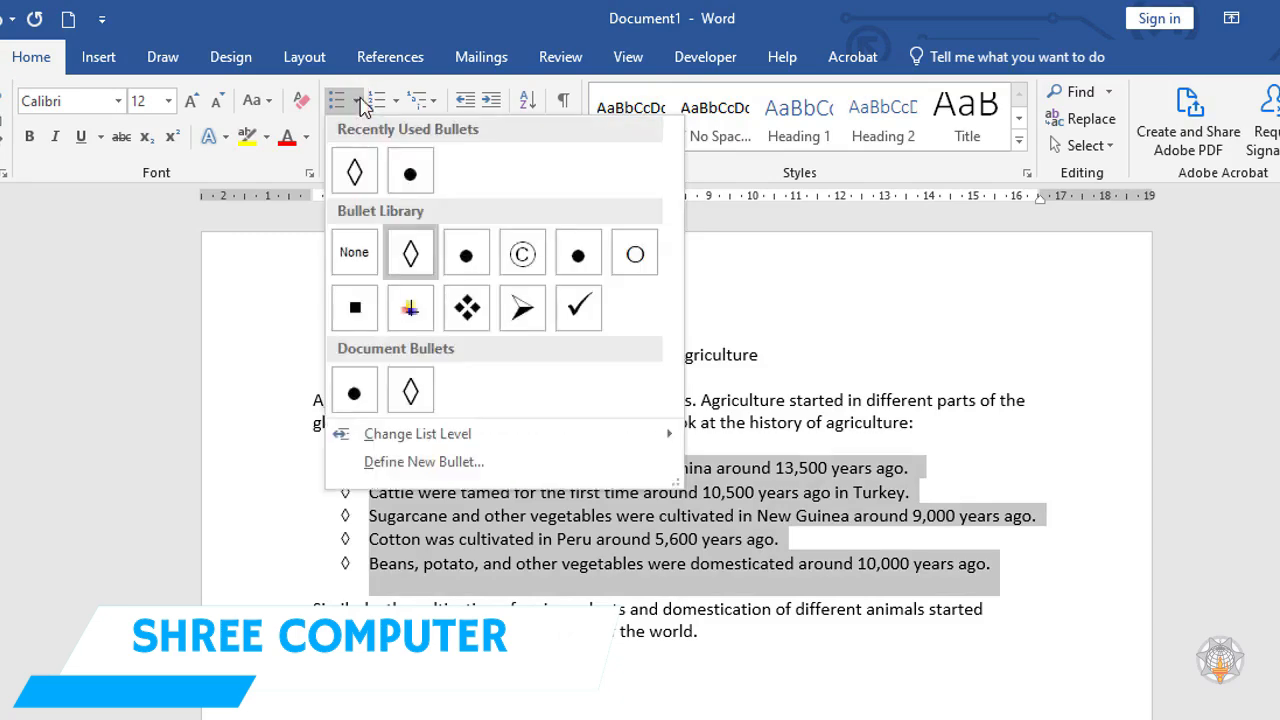
pyautogui.rightClick(421, 262)
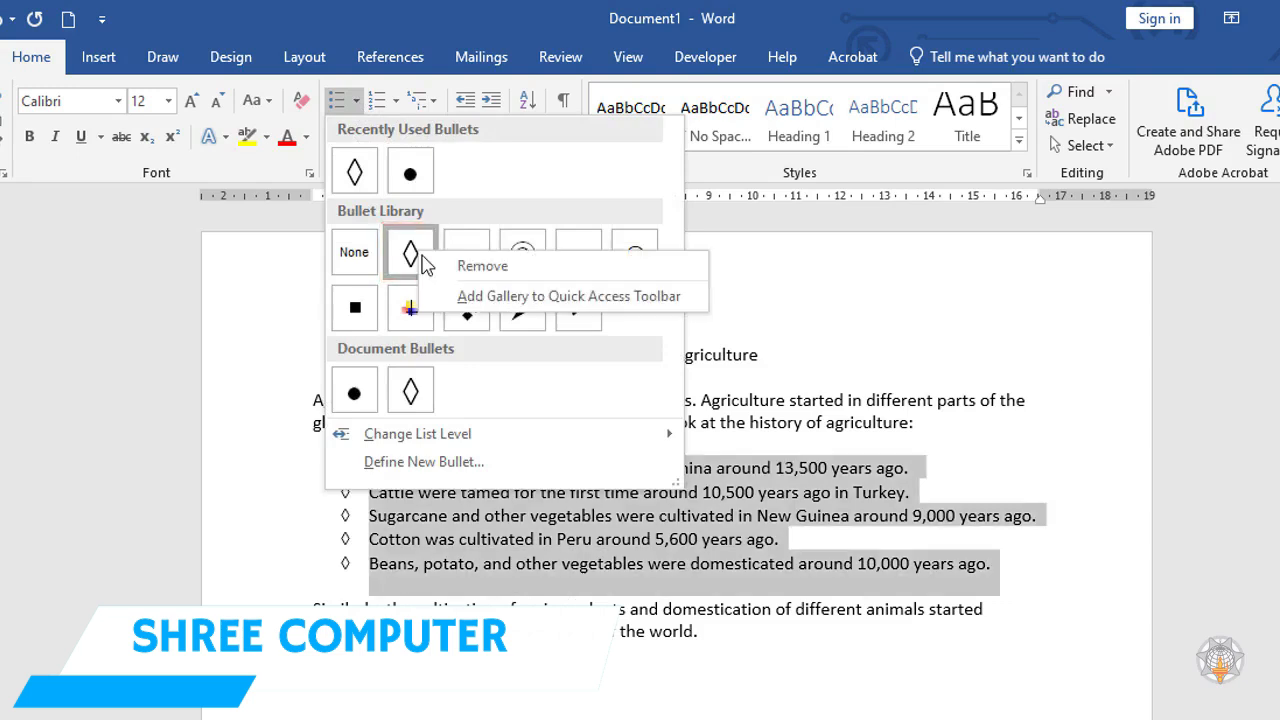
pyautogui.click(470, 280)
pyautogui.click(355, 101)
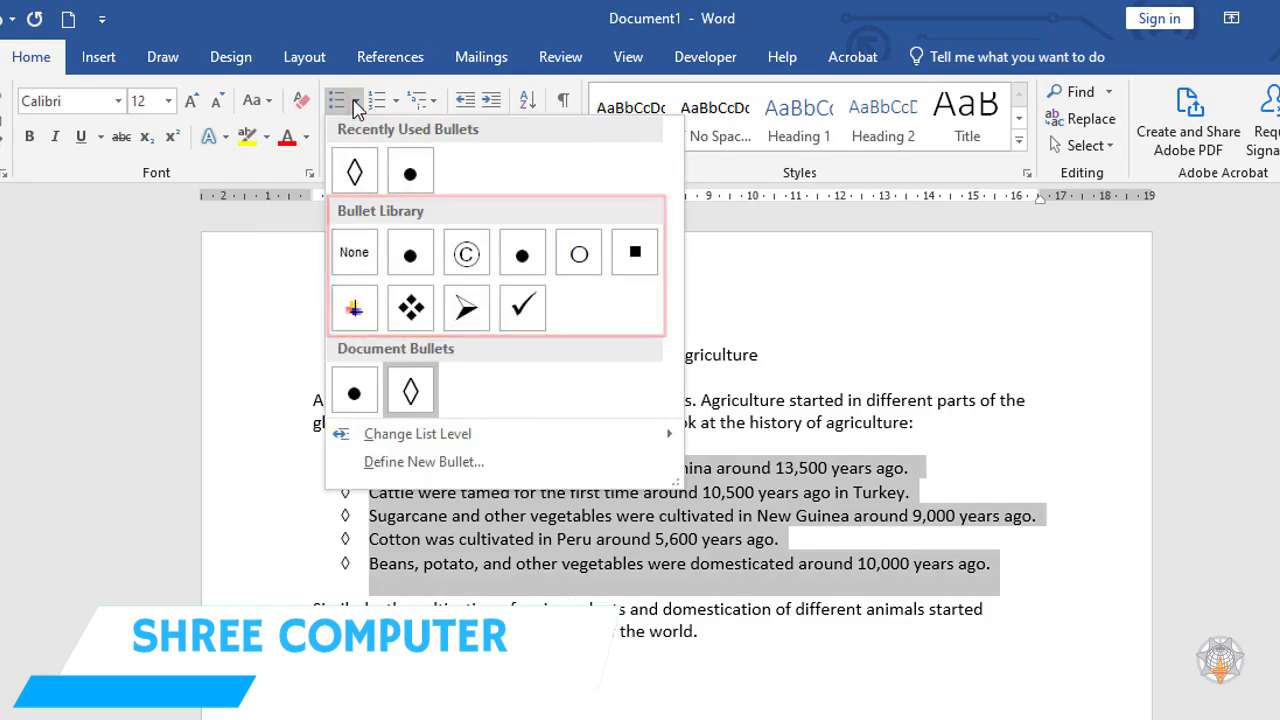
pyautogui.click(1074, 631)
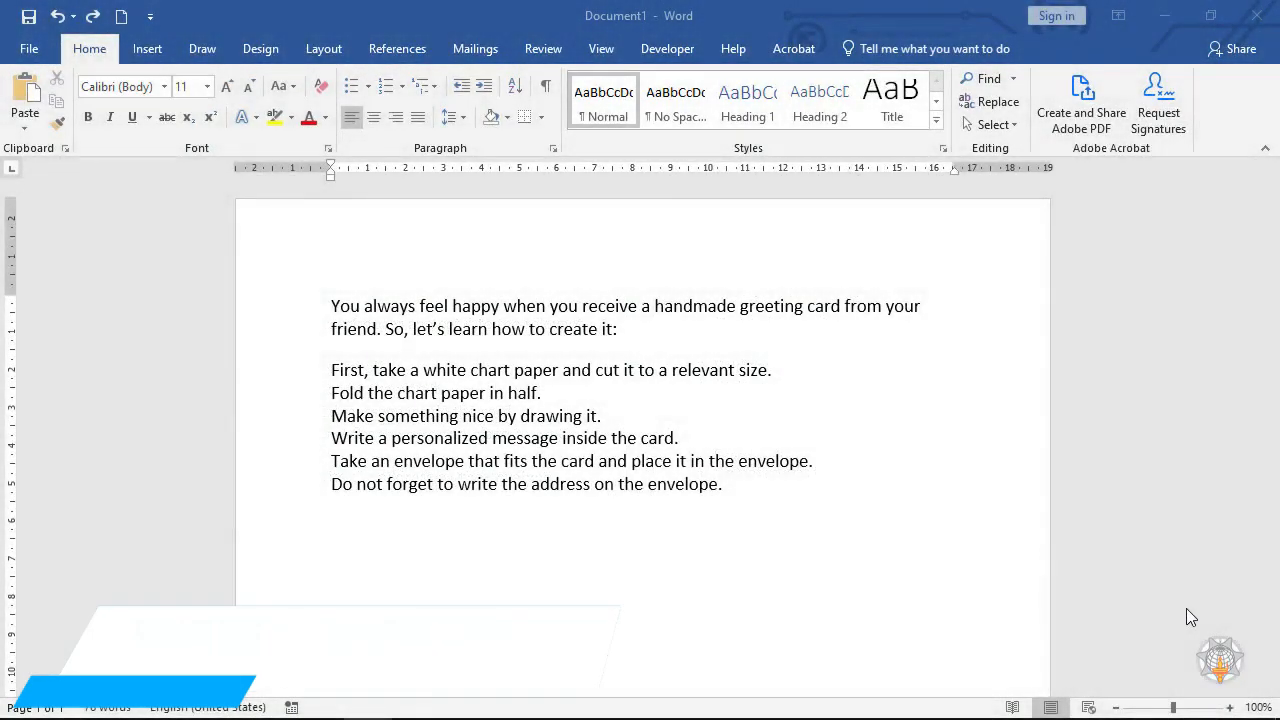
# Format the six greeting card instructions, from cutting the chart paper to addressing the envelope, as a numbered list
pyautogui.click(722, 487)
pyautogui.press('Return')
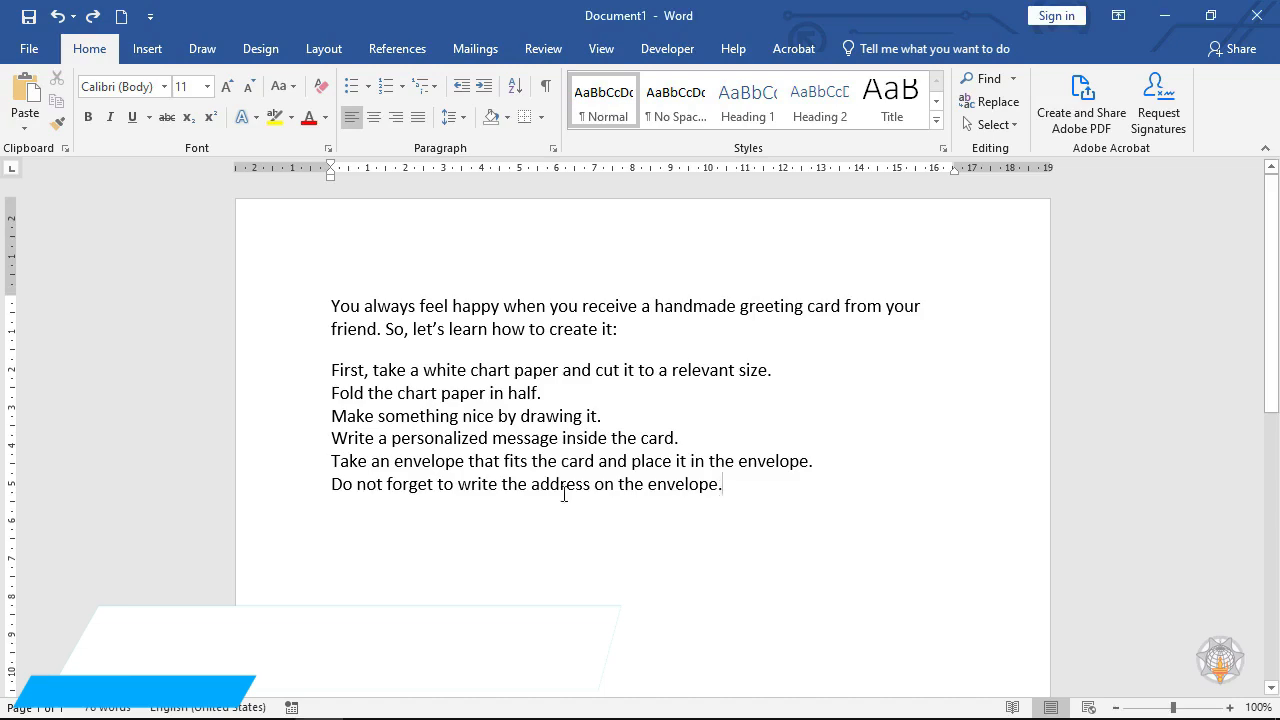
pyautogui.moveTo(564, 494); pyautogui.dragTo(324, 374)
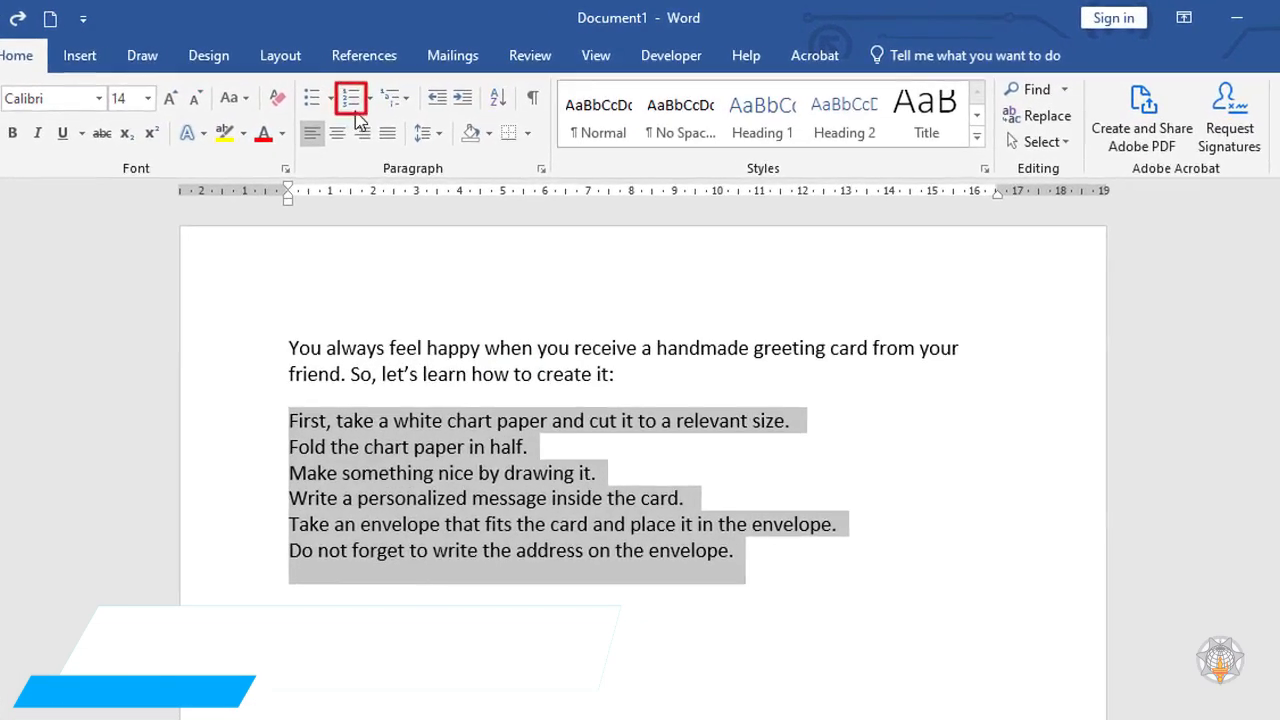
pyautogui.click(351, 99)
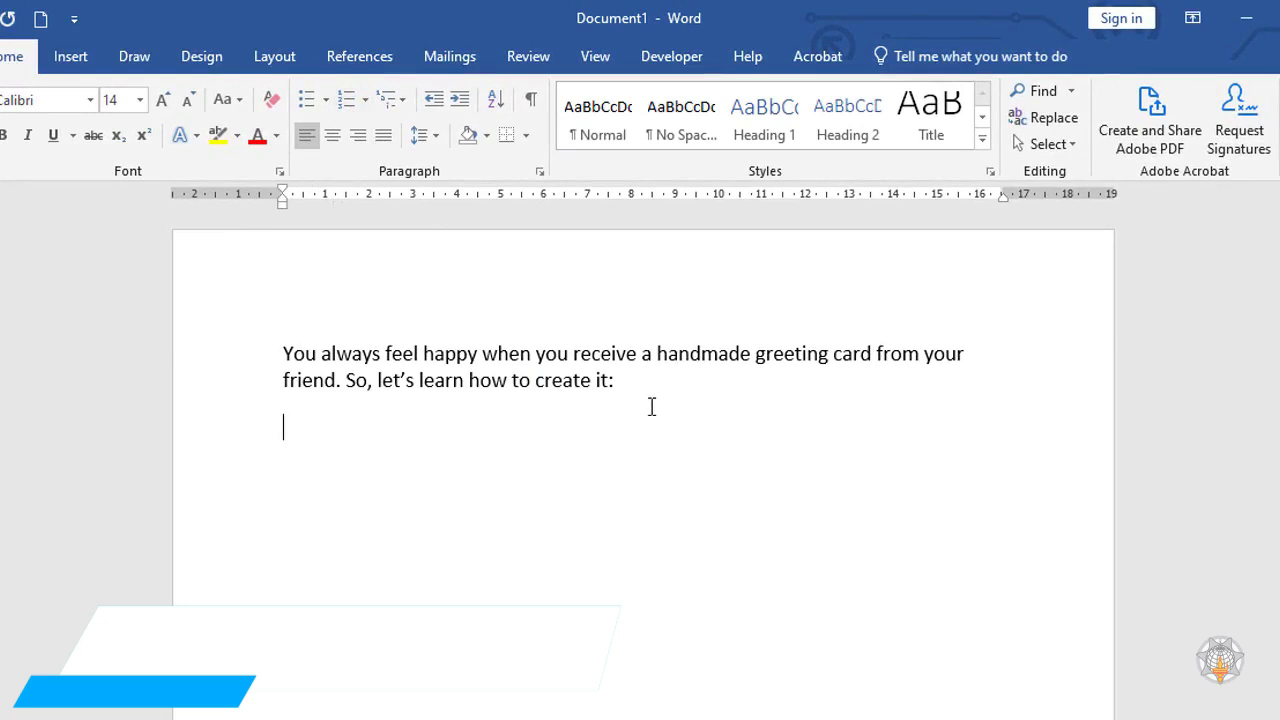
# Start a numbered list below the introduction with the item "First, take a white chart paper and cut it to a relevant size."
pyautogui.click(345, 101)
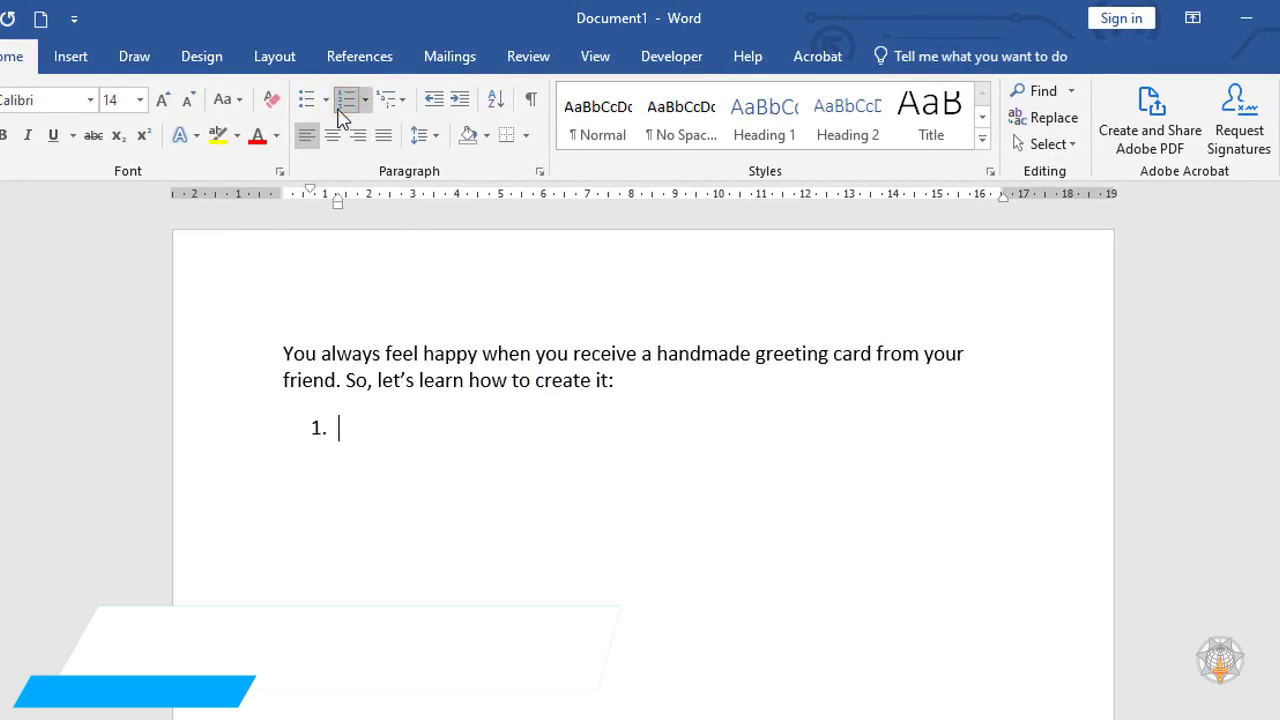
pyautogui.write('First, take a')
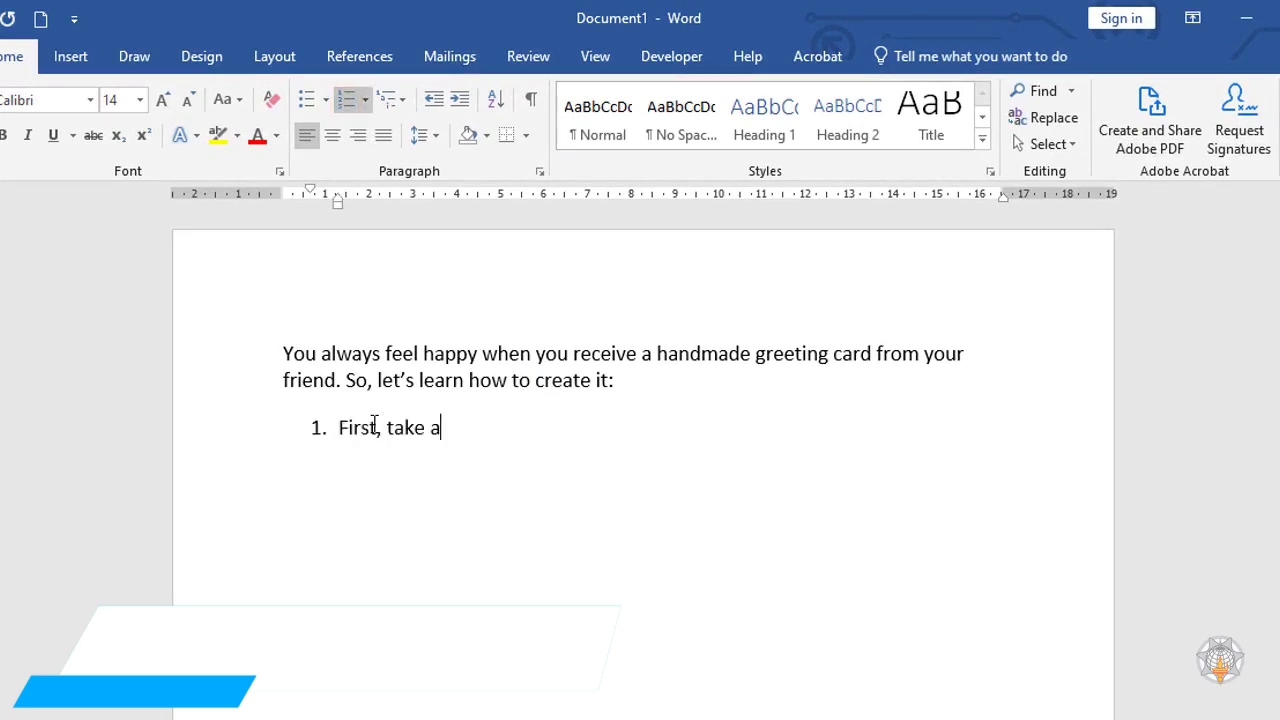
pyautogui.write(' white chart paper and cut it to a relevant size')
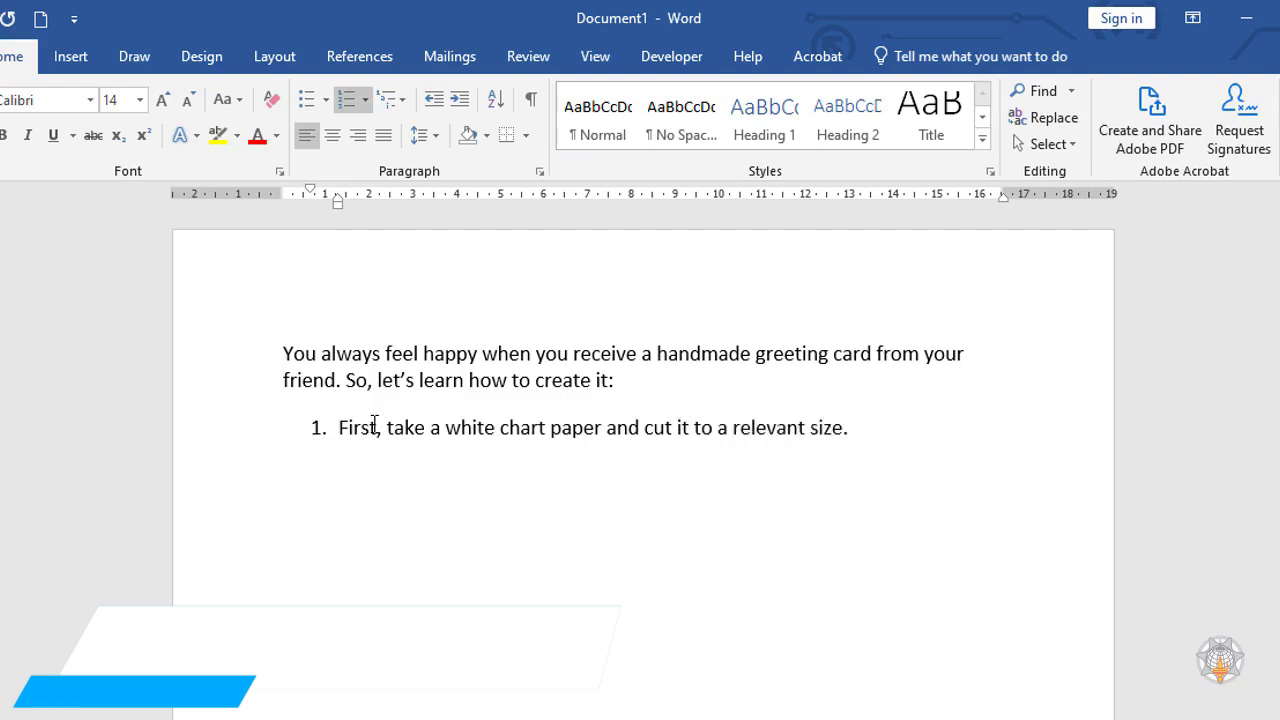
pyautogui.write('.')
pyautogui.press('Return')
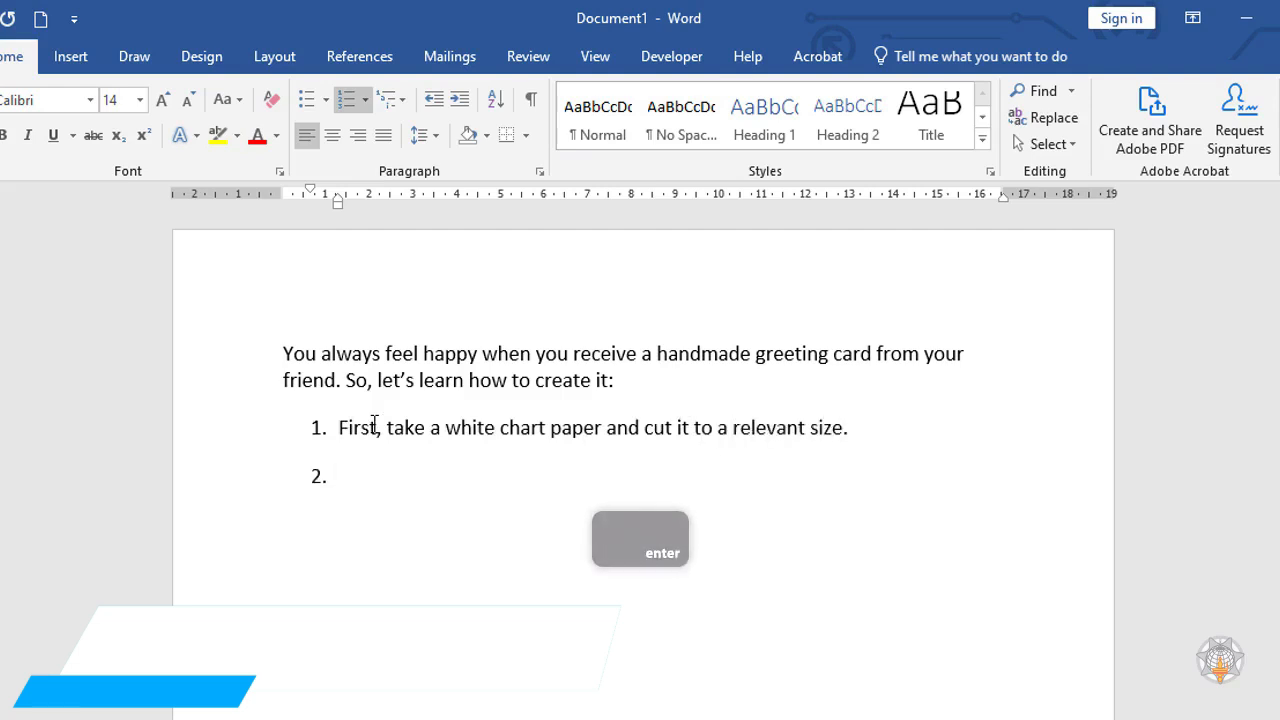
# Add the list items "Fold the chart paper in half.", "Make something nice by drawing it." and "Write a personalized message inside the card."
pyautogui.write('Fold the chart paper in half.')
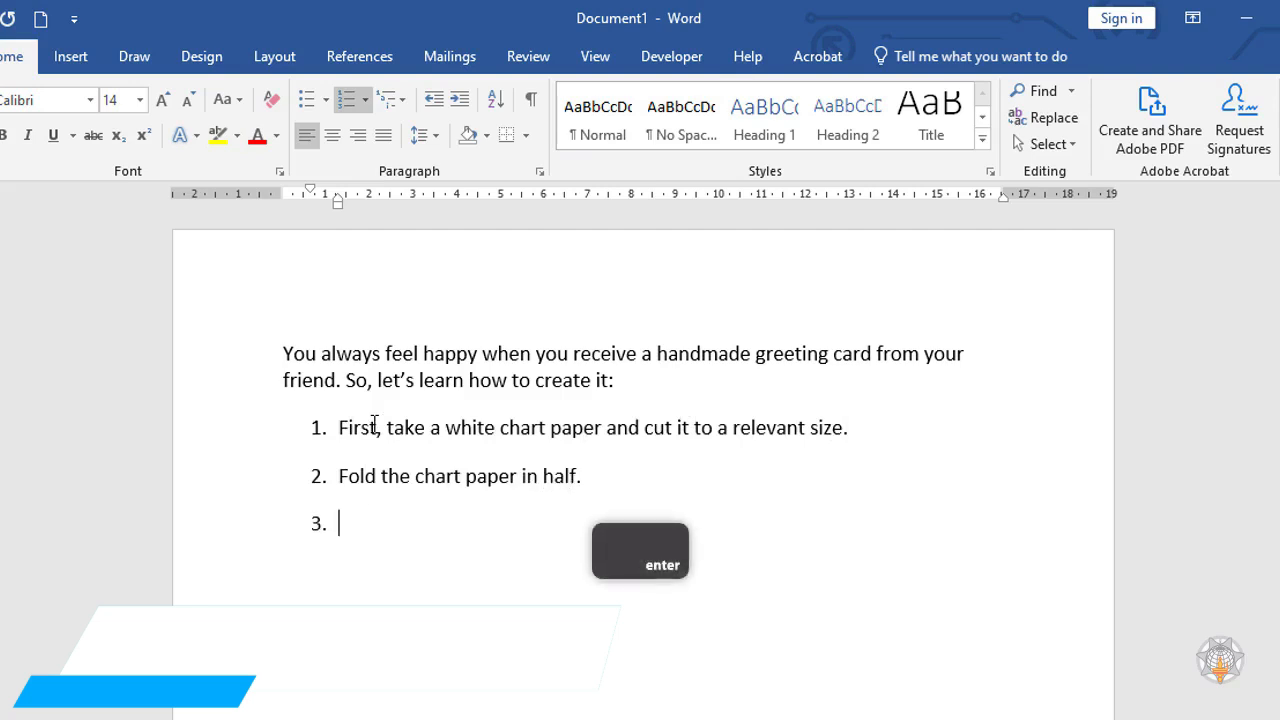
pyautogui.write('Make something nice by dr')
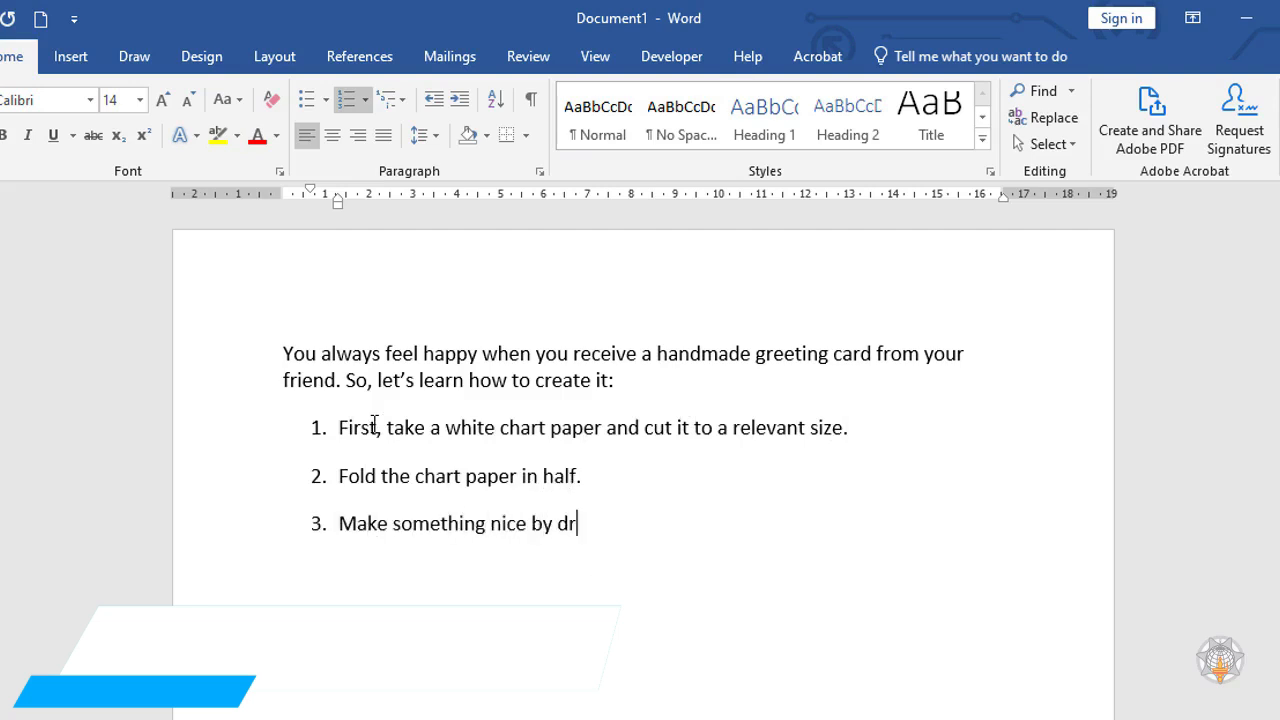
pyautogui.write('awing it.')
pyautogui.press('Return')
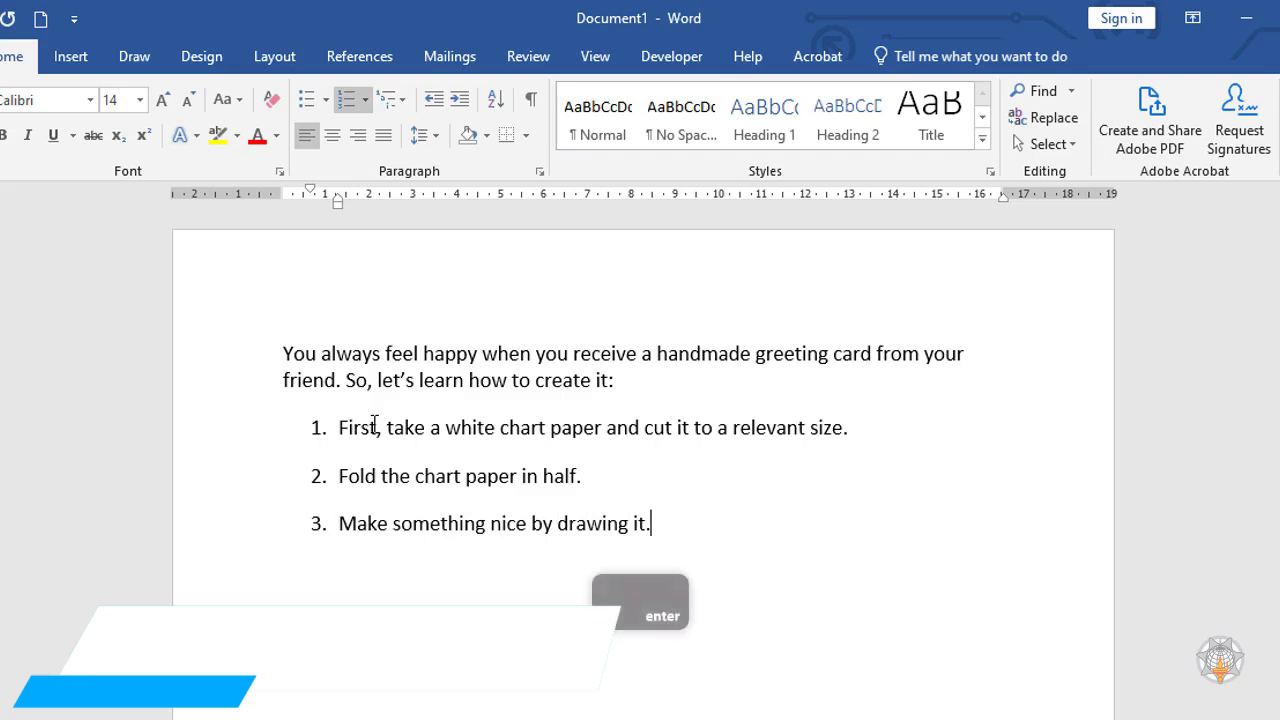
pyautogui.write('Write a person')
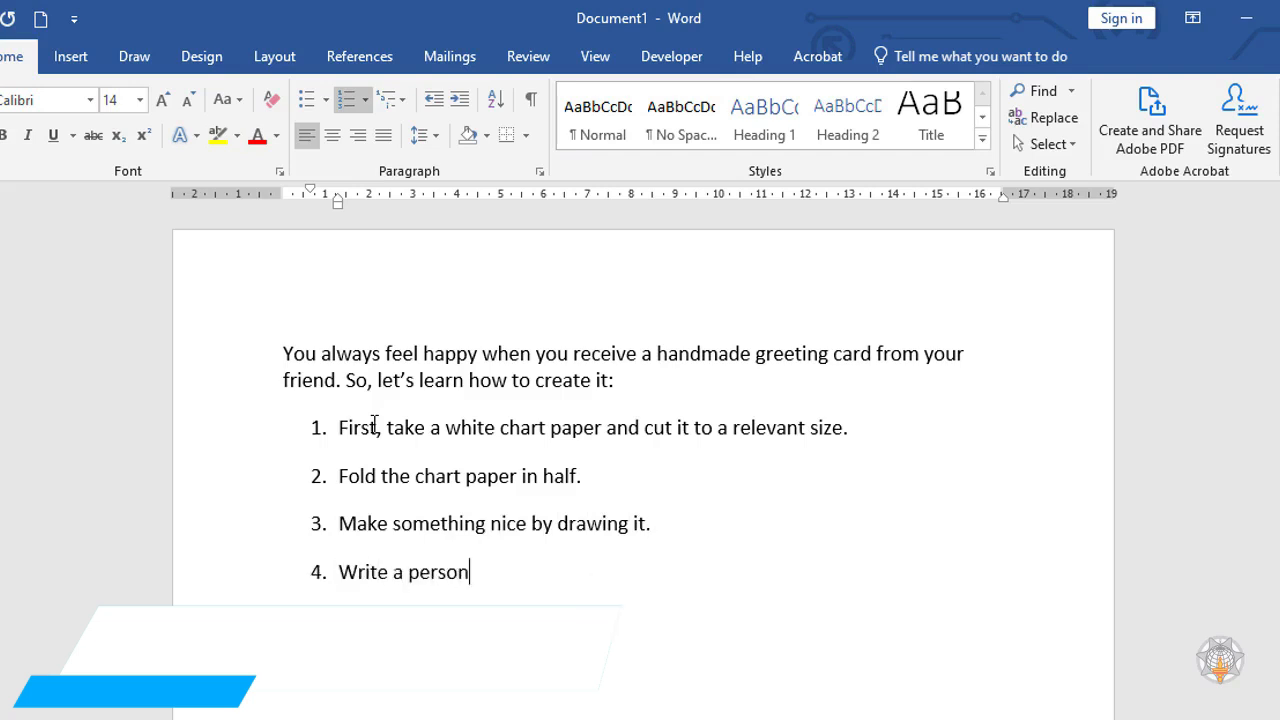
pyautogui.write('alized message inside the card.')
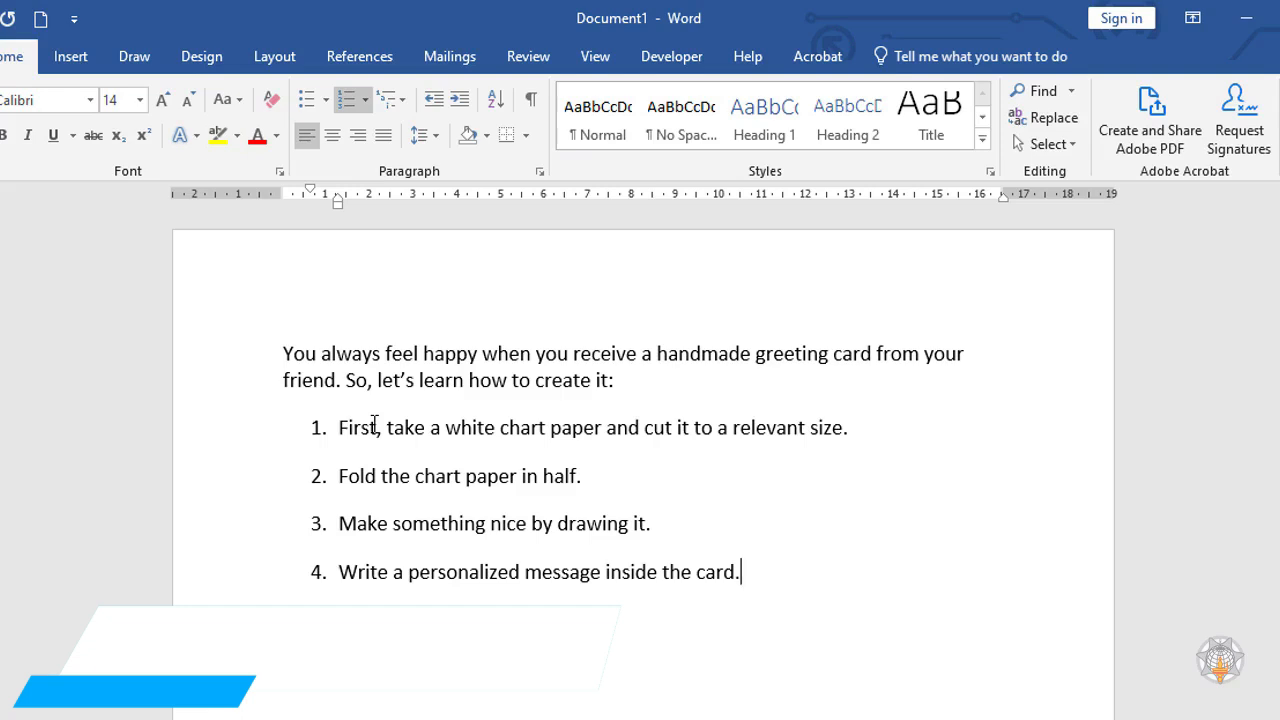
# Change the number format of all four list items to lowercase Roman numerals (i., ii., iii.)
pyautogui.moveTo(746, 571); pyautogui.dragTo(334, 429)
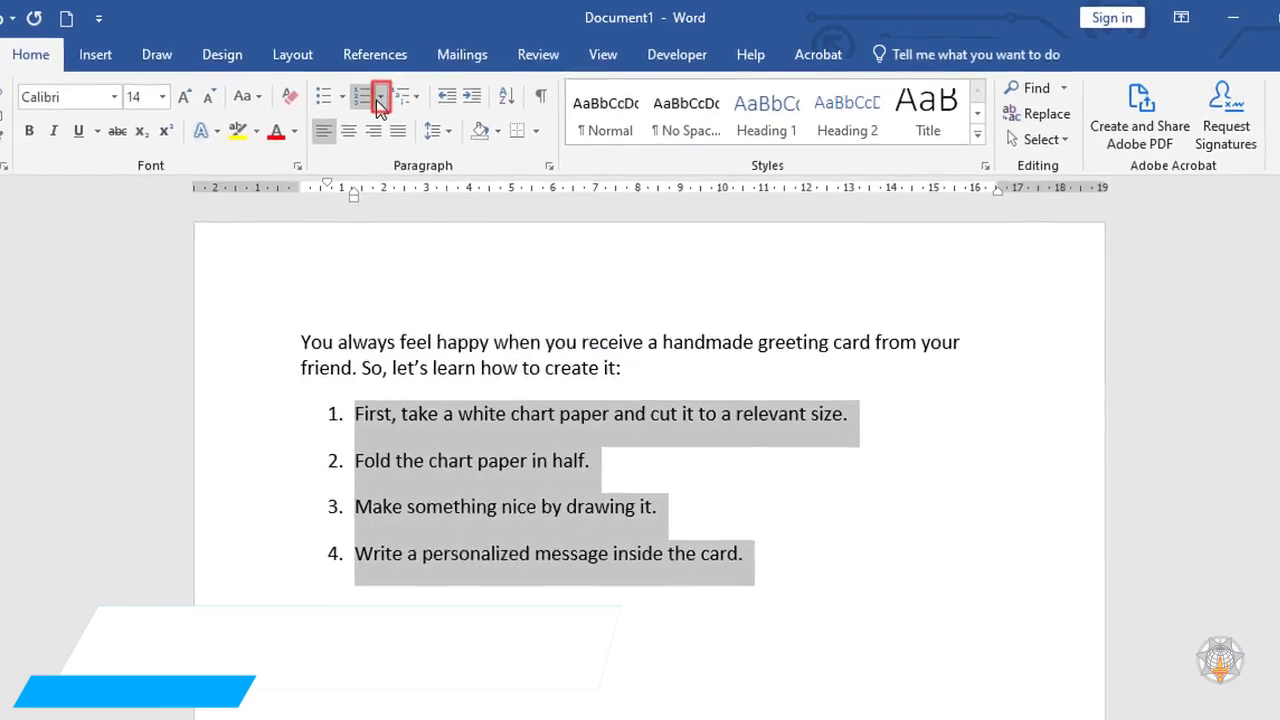
pyautogui.click(380, 103)
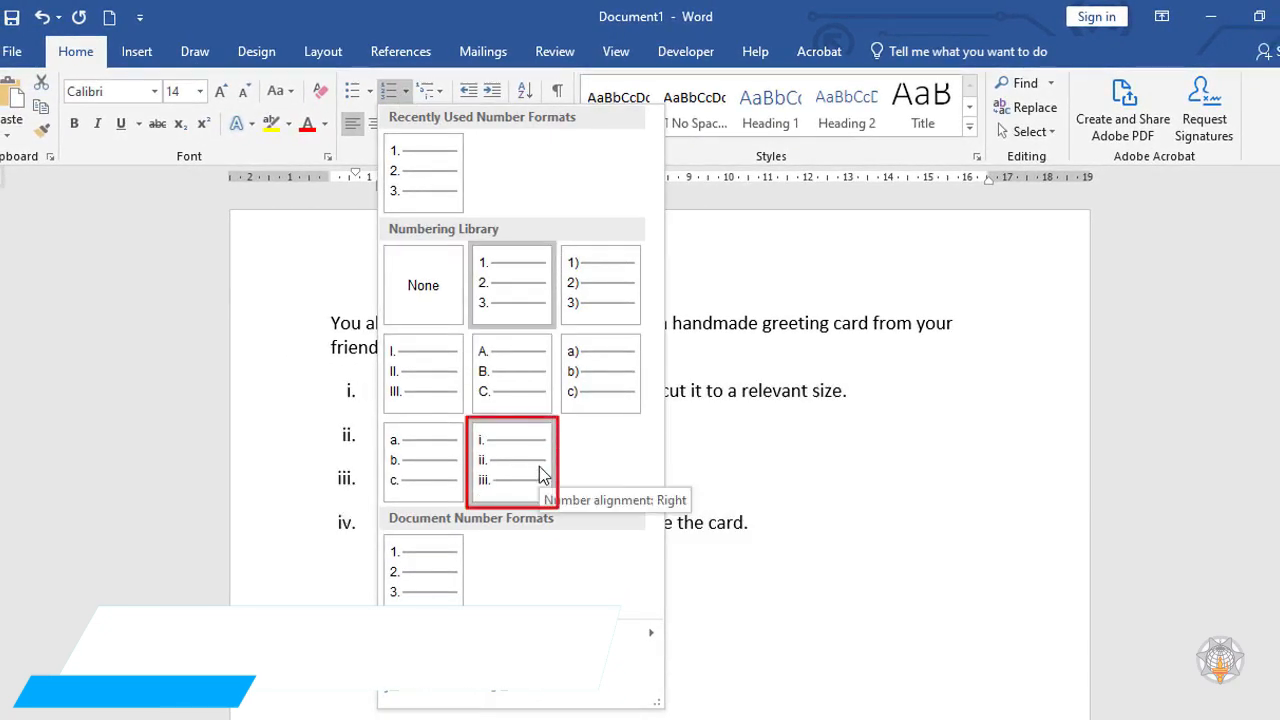
pyautogui.click(539, 473)
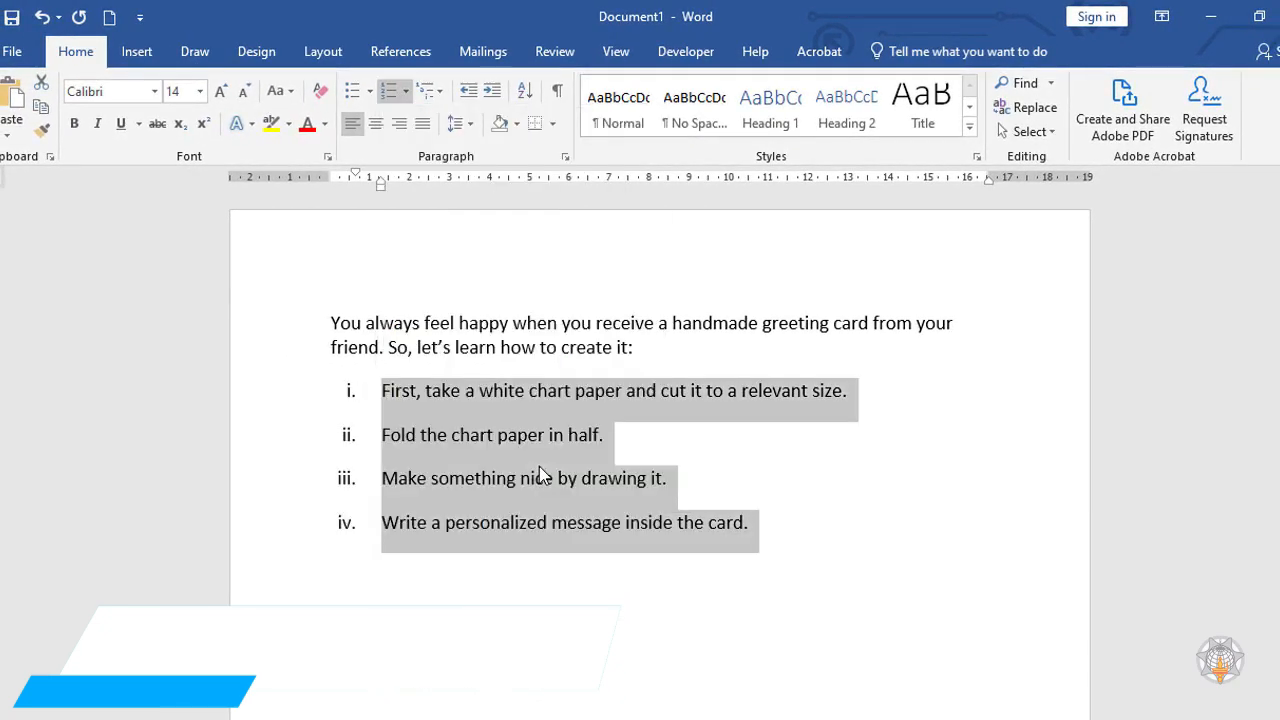
pyautogui.click(772, 528)
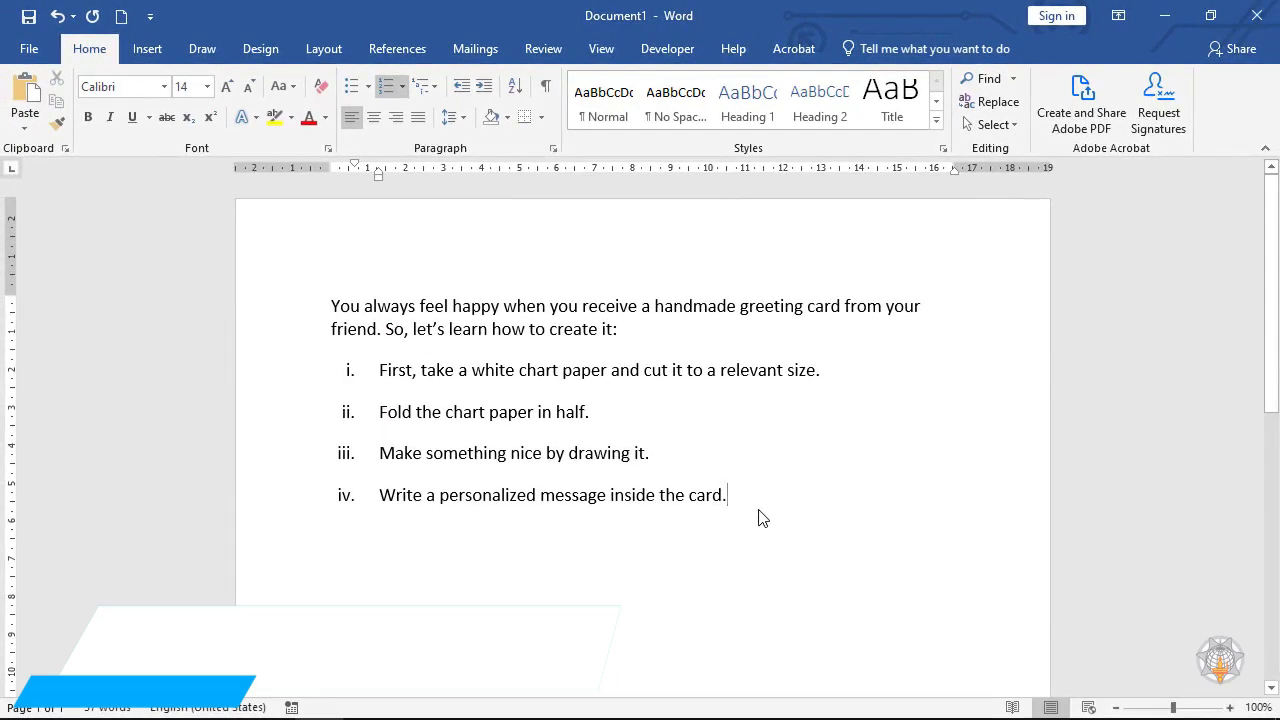